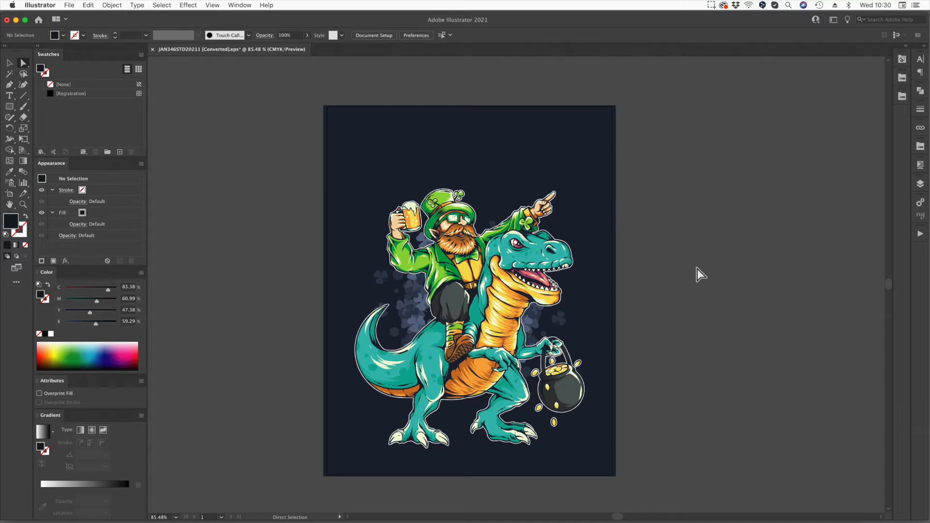
# - Apply the CL040-S style from the COLOR-LOGIC Metallic Silver library to the dark background rectangle and turn on overprint preview
pyautogui.click(902, 58)
pyautogui.click(485, 148)
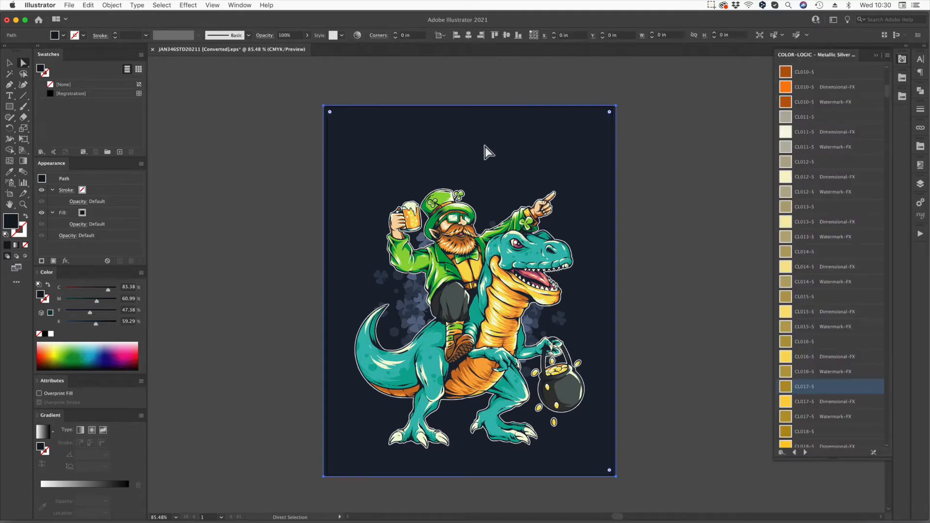
pyautogui.moveTo(887, 91); pyautogui.dragTo(890, 145)
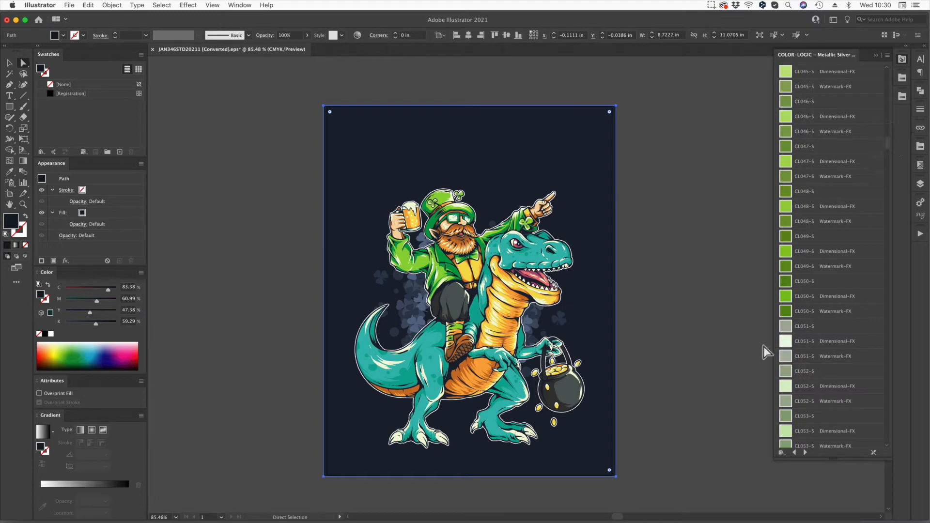
pyautogui.scroll(6, 833, 223)
pyautogui.scroll(1, 832, 221)
pyautogui.click(821, 162)
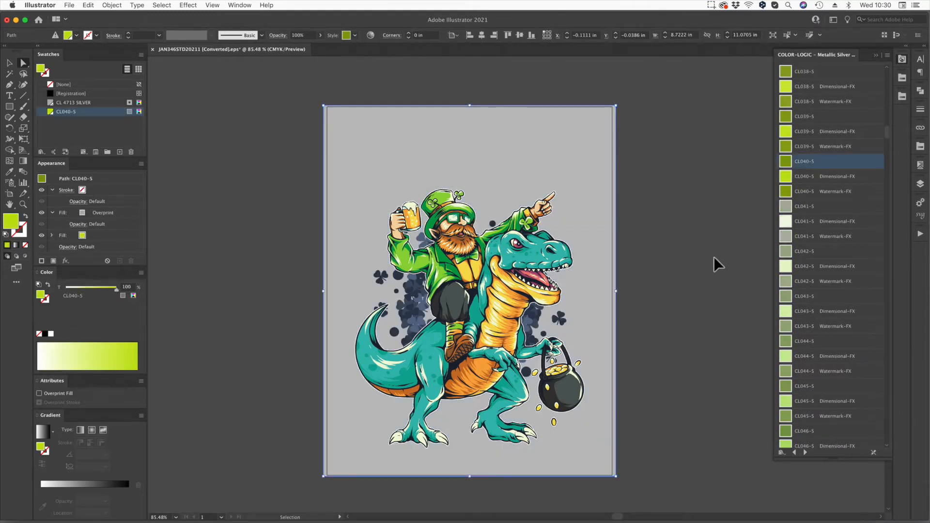
pyautogui.press('super+alt+shift+y')
pyautogui.click(714, 259)
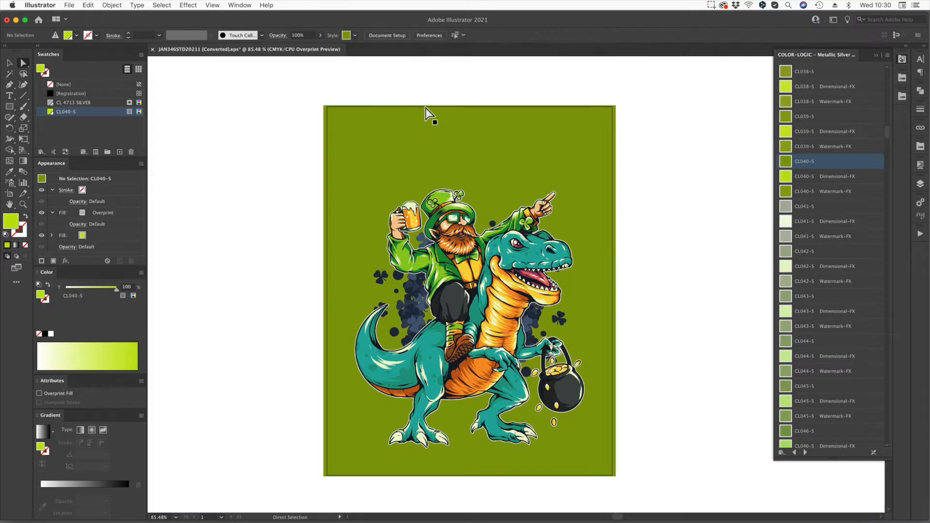
# - Delete the dark and blue shamrock shapes behind the leprechaun and dinosaur, keeping the shadow ellipse on the ground
pyautogui.press('v')
pyautogui.click(417, 309)
pyautogui.click(266, 301)
pyautogui.click(411, 303)
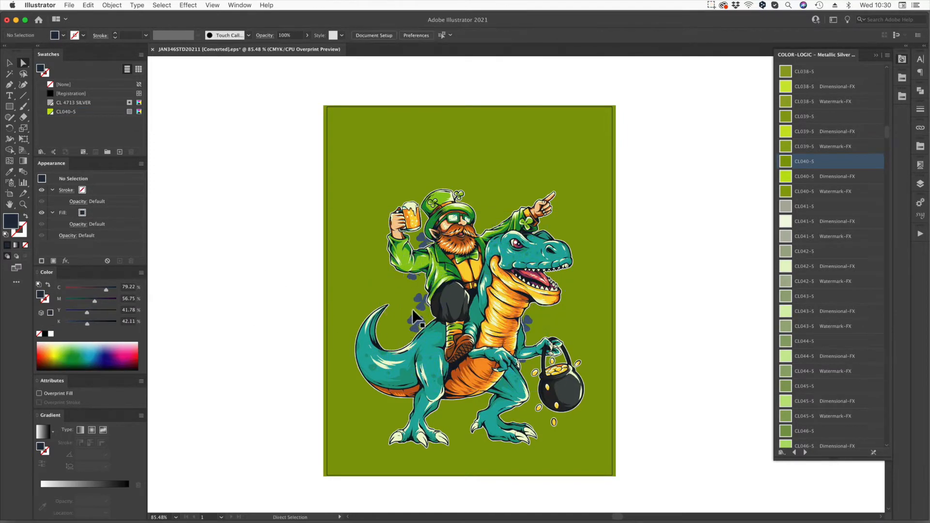
pyautogui.click(417, 320)
pyautogui.press('Delete')
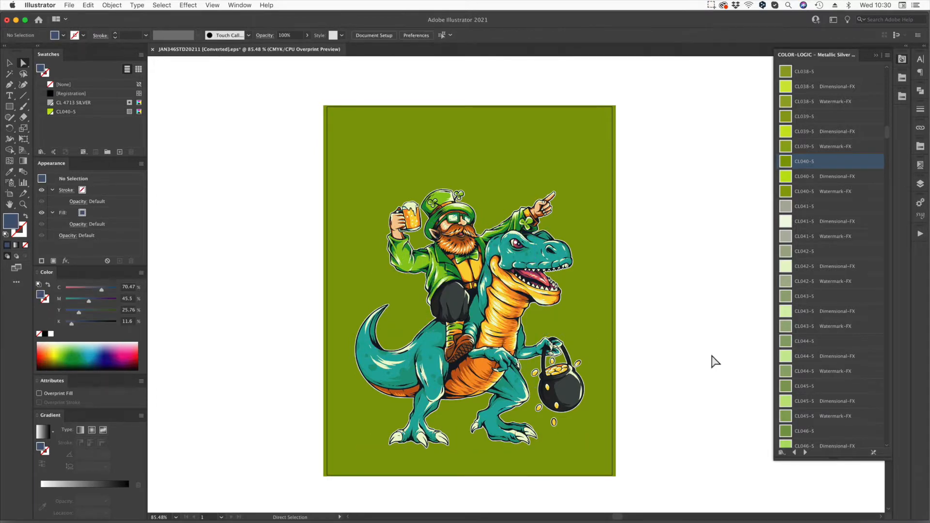
pyautogui.moveTo(259, 186); pyautogui.dragTo(456, 440)
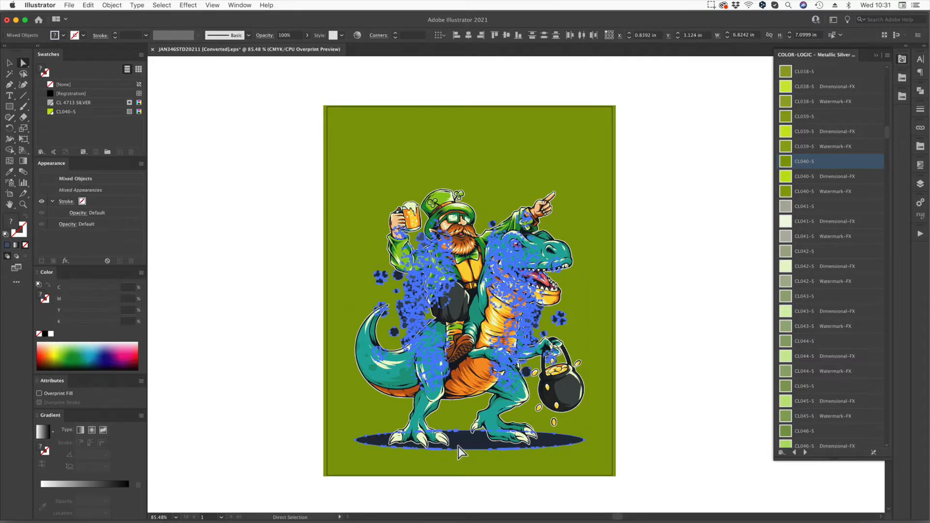
pyautogui.keyDown('shift'); pyautogui.click(465, 444); pyautogui.keyUp('shift')
pyautogui.press('Delete')
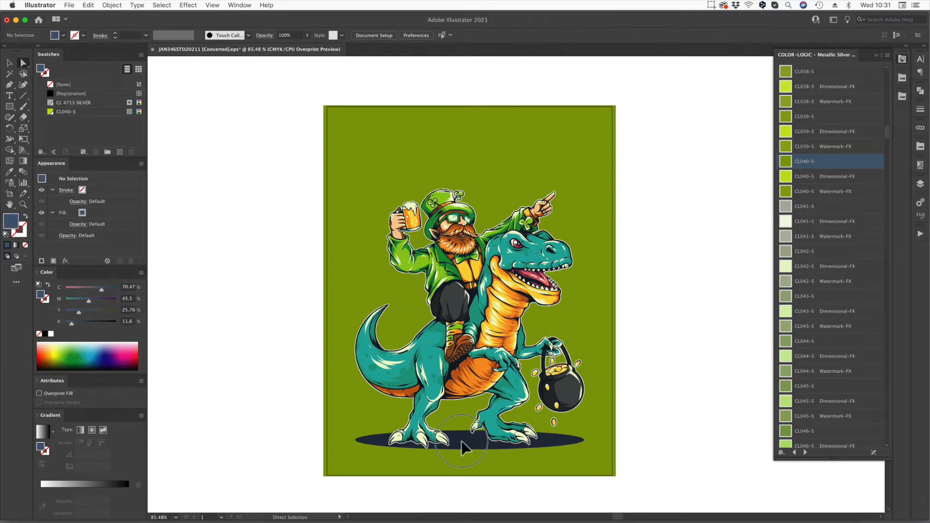
# - Apply a Gaussian Blur with a 15.4555-pixel radius to the dark ellipse beneath the dinosaur's feet
pyautogui.click(462, 442)
pyautogui.click(188, 5)
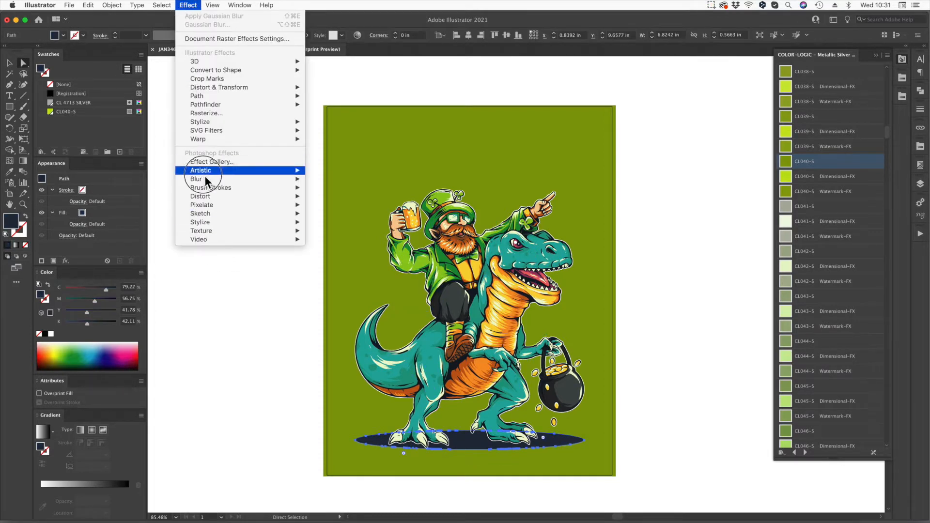
pyautogui.click(347, 183)
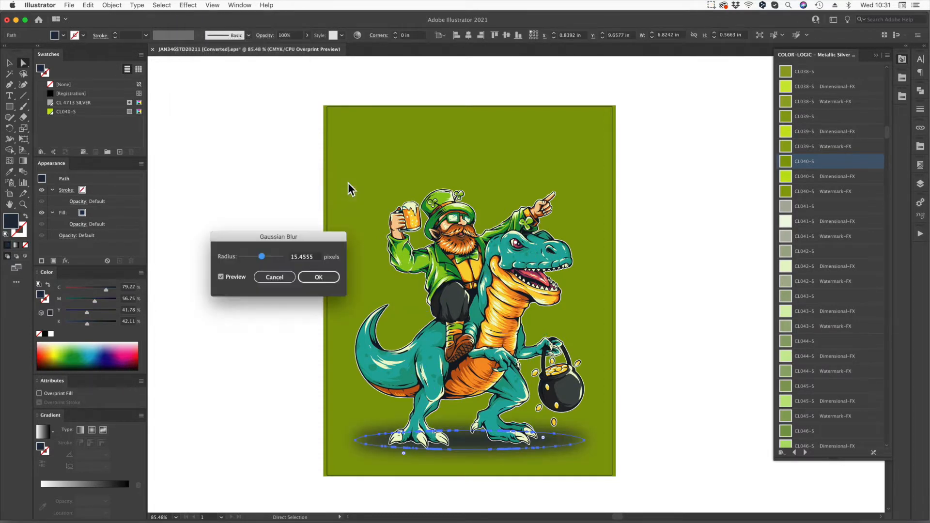
pyautogui.press('Return')
# - Set the shadow ellipse's fill to the Multiply blending mode at 38% opacity and deselect it
pyautogui.click(79, 224)
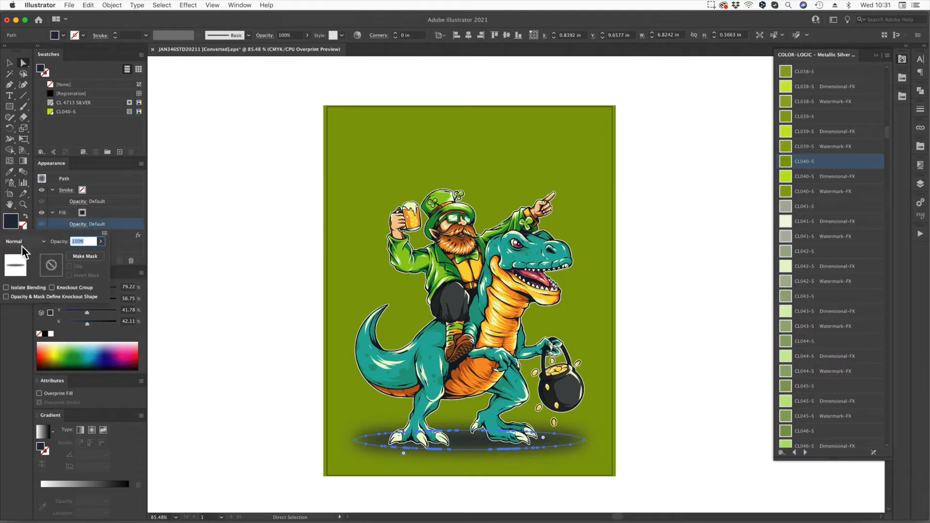
pyautogui.click(21, 242)
pyautogui.click(23, 274)
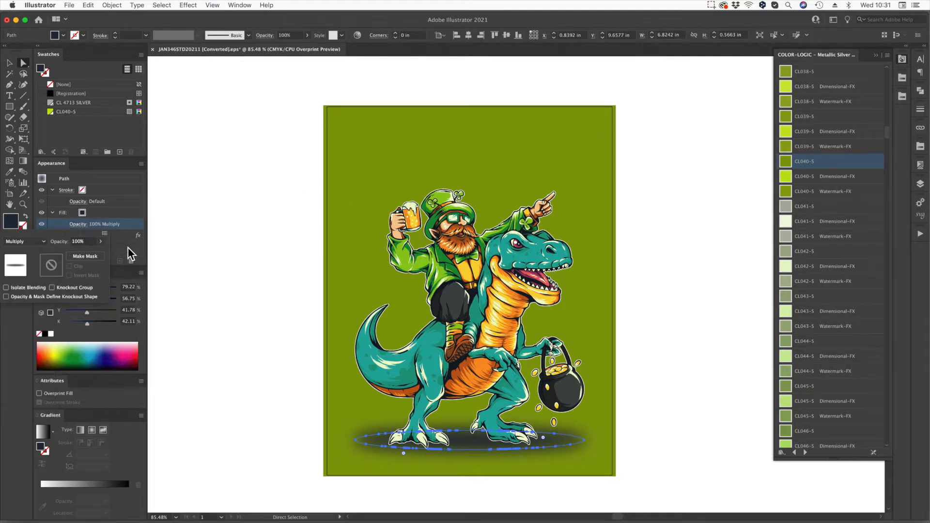
pyautogui.click(129, 248)
pyautogui.click(85, 226)
pyautogui.click(80, 253)
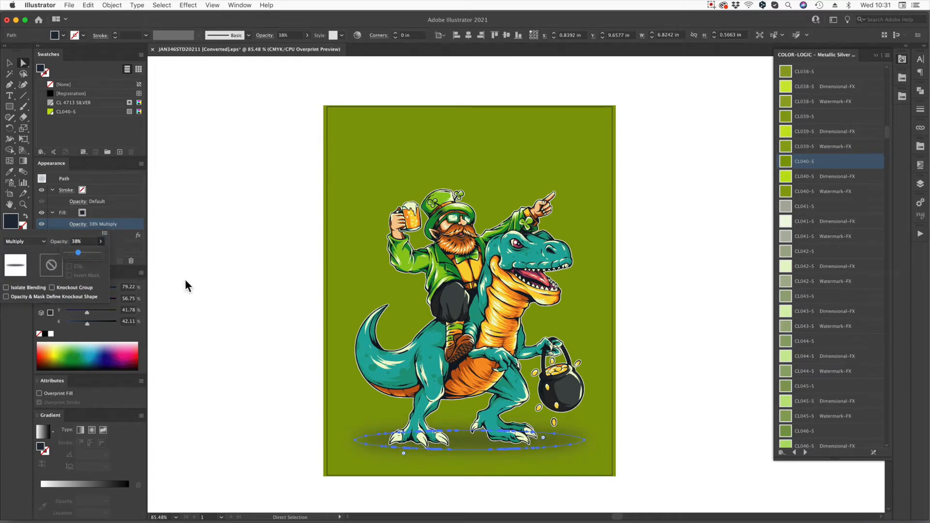
pyautogui.click(270, 334)
pyautogui.click(273, 336)
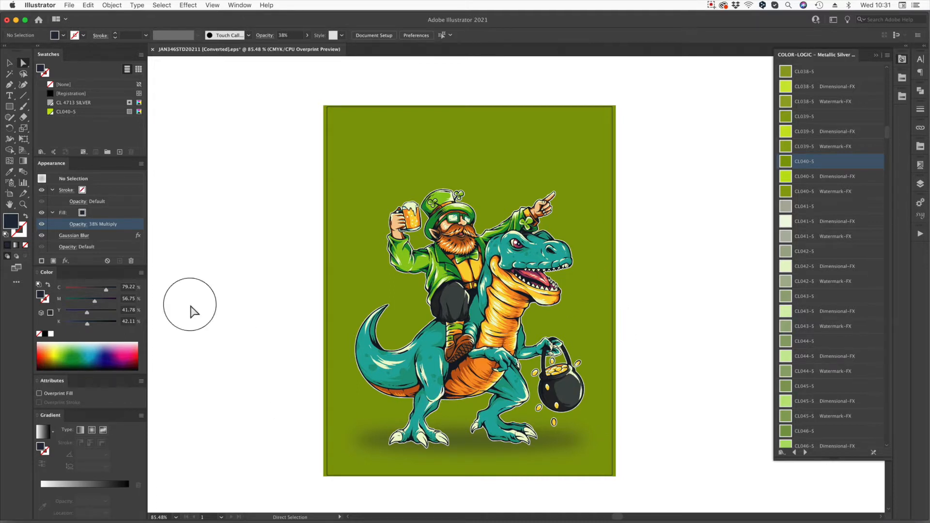
# - Apply the CL090-S metallic style to the fill of the dinosaur's teal body
pyautogui.click(411, 383)
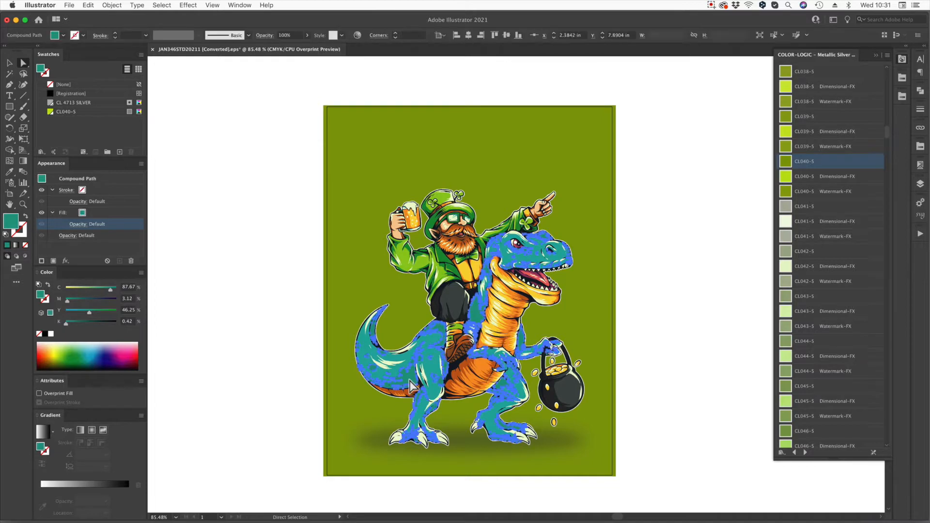
pyautogui.click(70, 214)
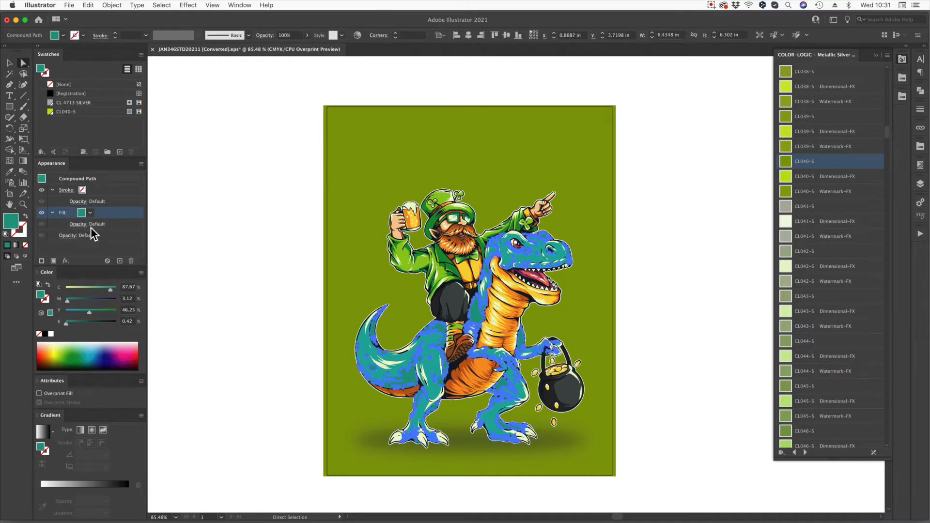
pyautogui.scroll(-20, 838, 257)
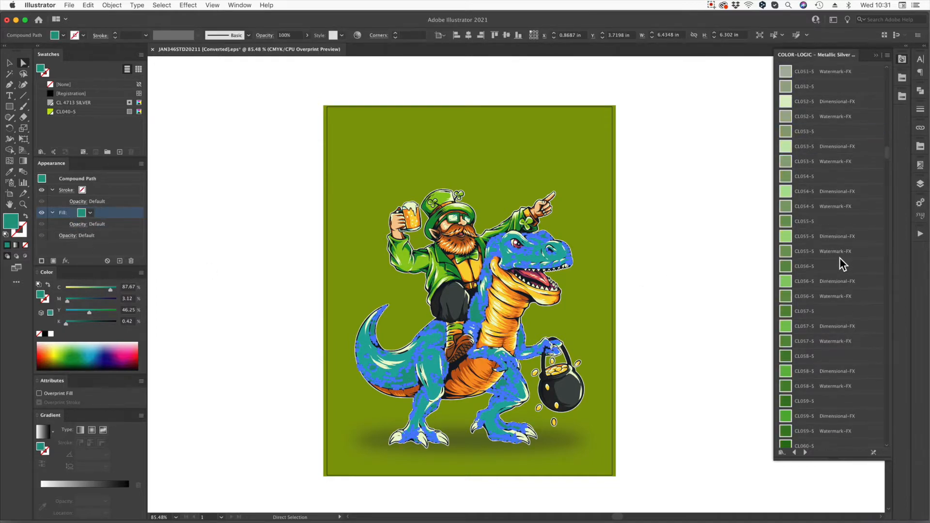
pyautogui.scroll(-5, 839, 257)
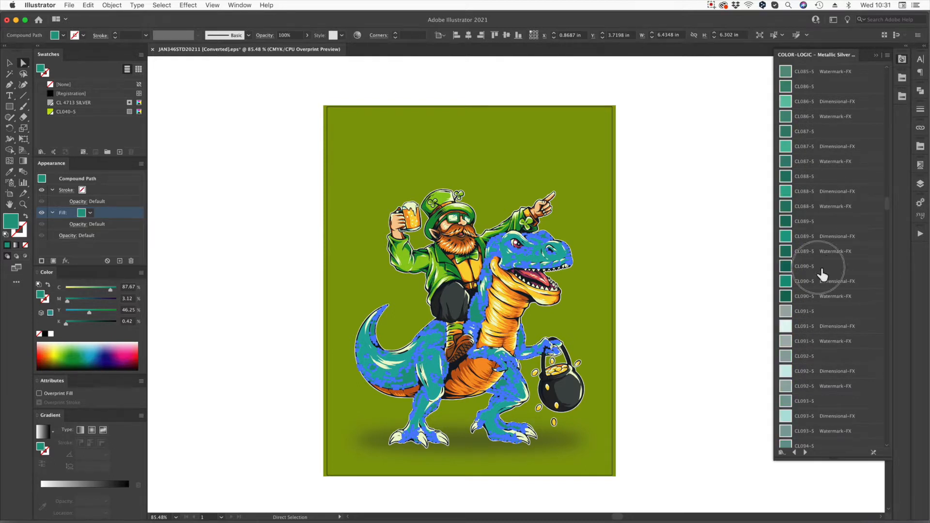
pyautogui.click(820, 270)
pyautogui.click(692, 370)
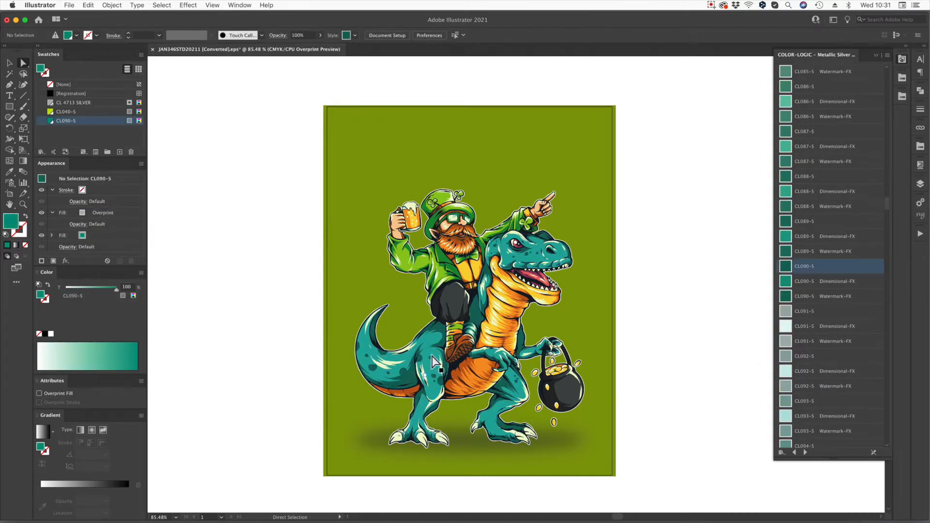
# - Apply the CL017-S metallic style to the yellow compound path that includes the coins and the dinosaur's chest highlights
pyautogui.press('super+space')
pyautogui.moveTo(525, 344); pyautogui.dragTo(586, 436)
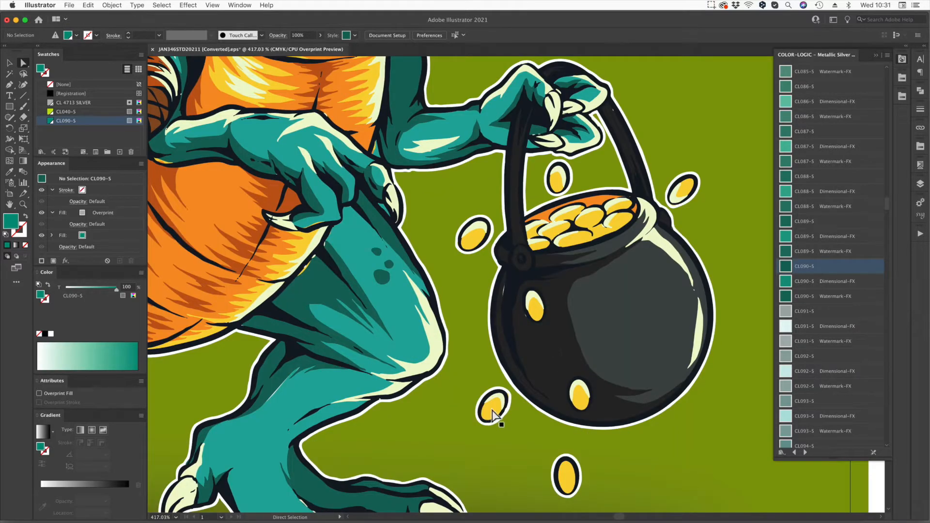
pyautogui.click(493, 409)
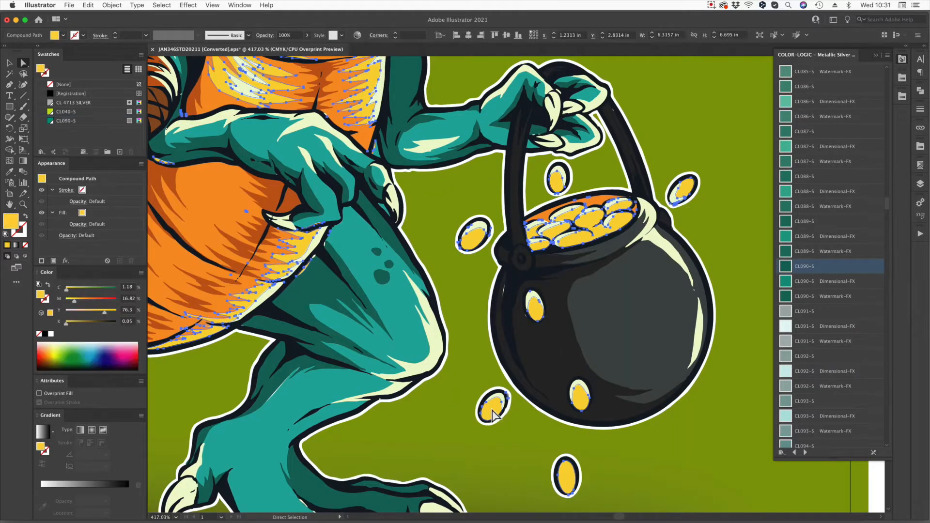
pyautogui.press('v')
pyautogui.press('super+0')
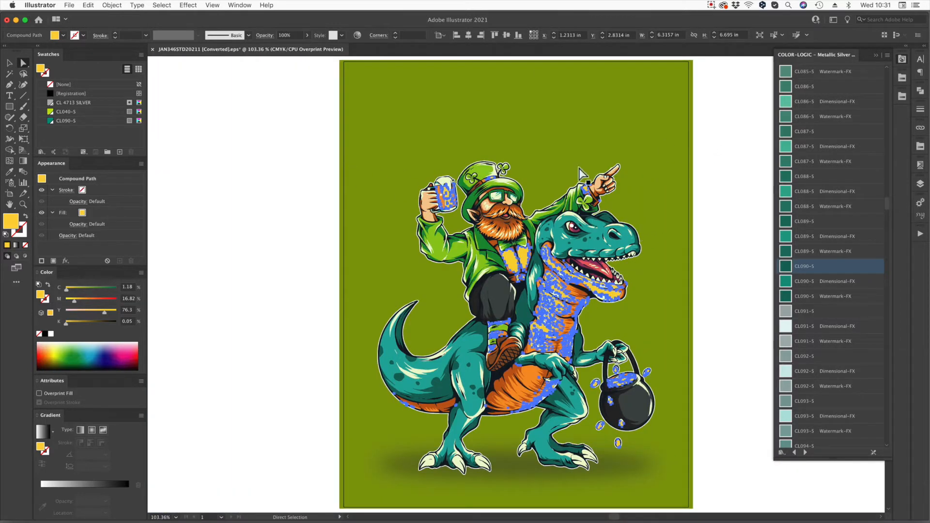
pyautogui.click(902, 60)
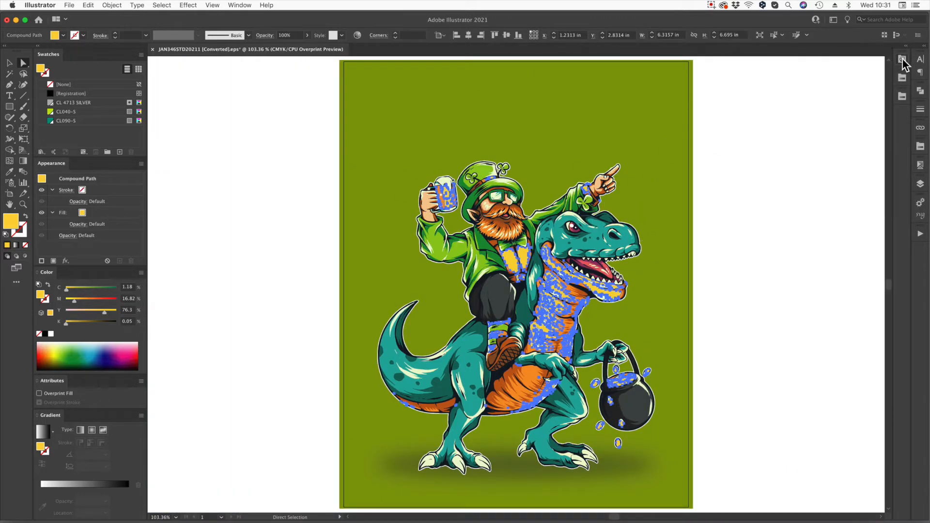
pyautogui.click(902, 61)
pyautogui.scroll(10, 855, 196)
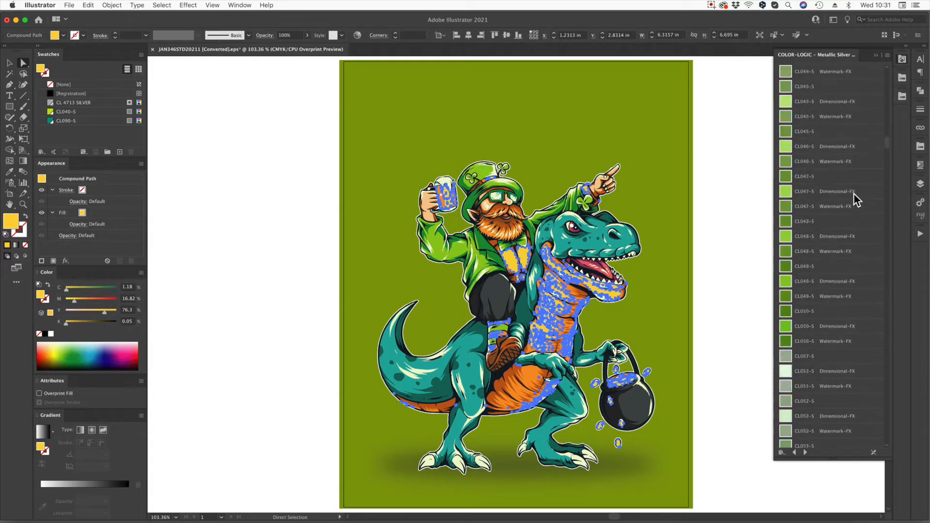
pyautogui.scroll(15, 854, 194)
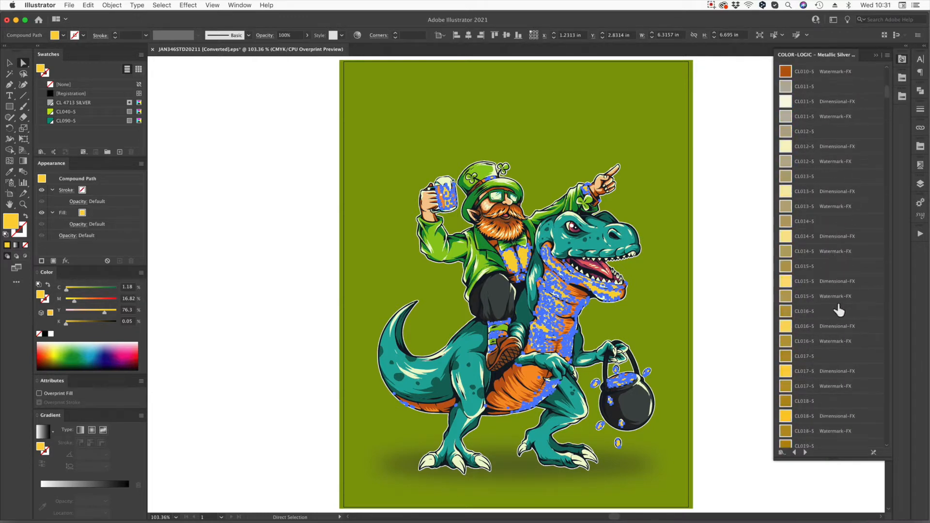
pyautogui.click(818, 357)
pyautogui.click(213, 288)
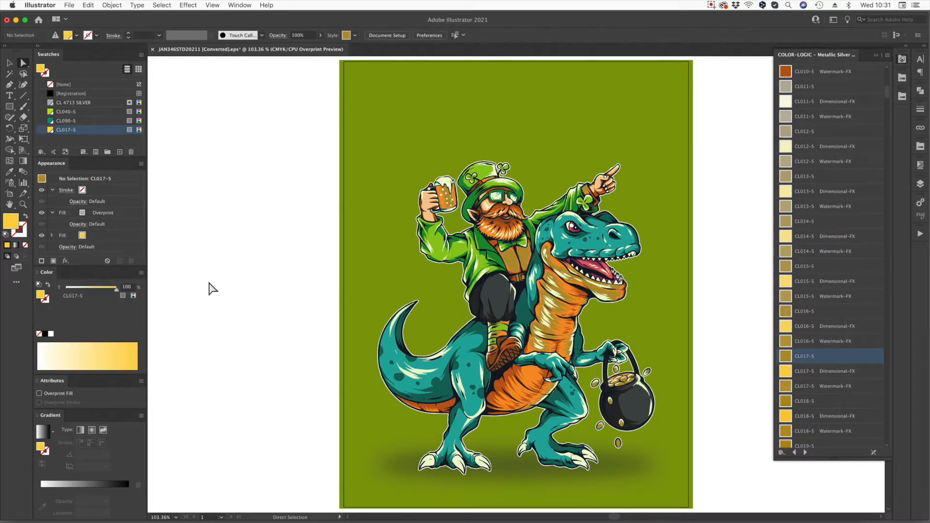
# - Replace the background rectangle's silver overprint fill with the PFX-049: Watermark-FX pattern from COLOR-LOGIC Pattern-FX Volume 3
pyautogui.click(481, 103)
pyautogui.click(99, 217)
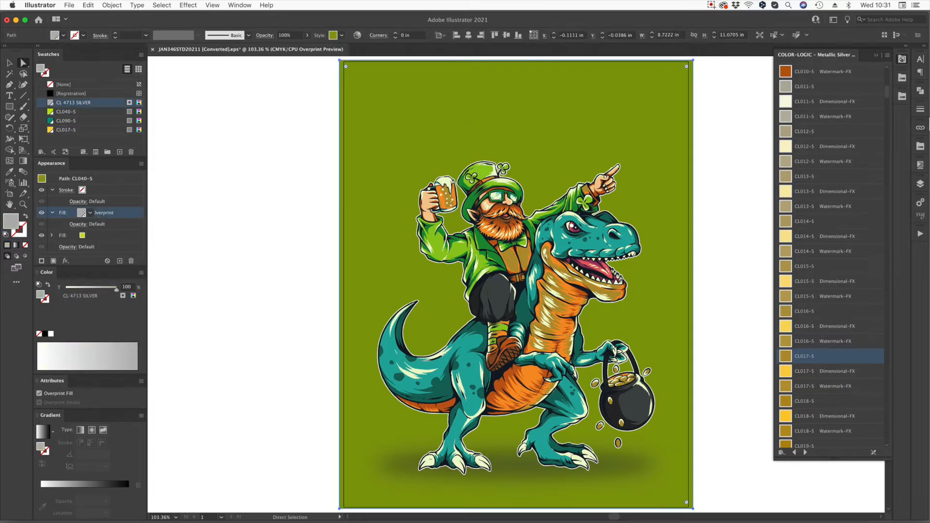
pyautogui.click(877, 54)
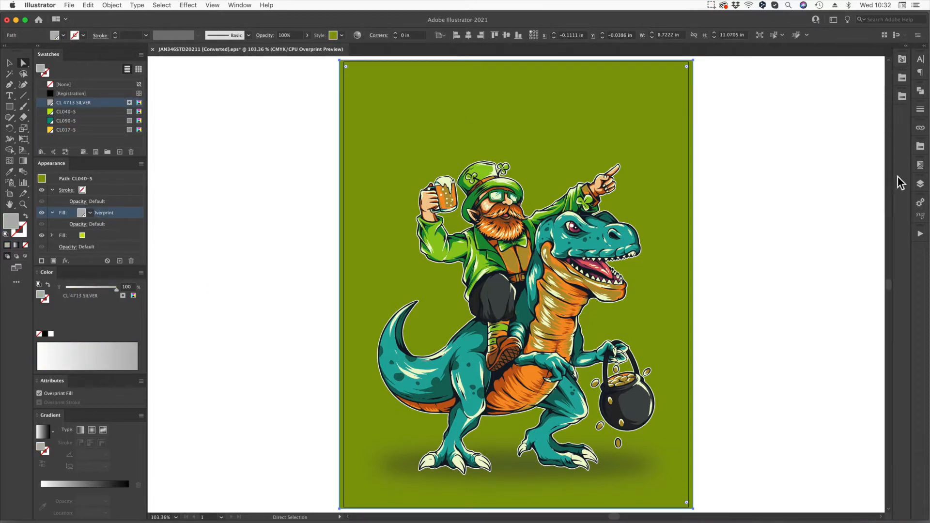
pyautogui.click(902, 99)
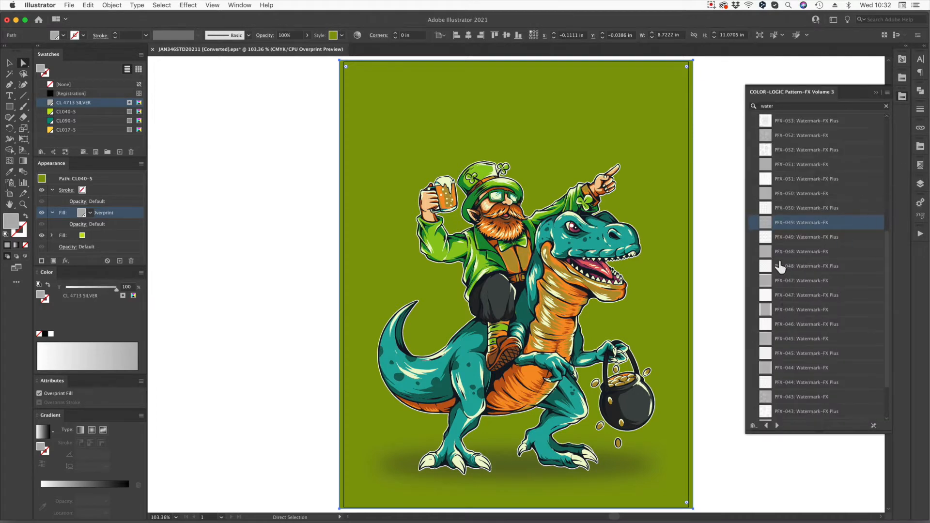
pyautogui.click(771, 224)
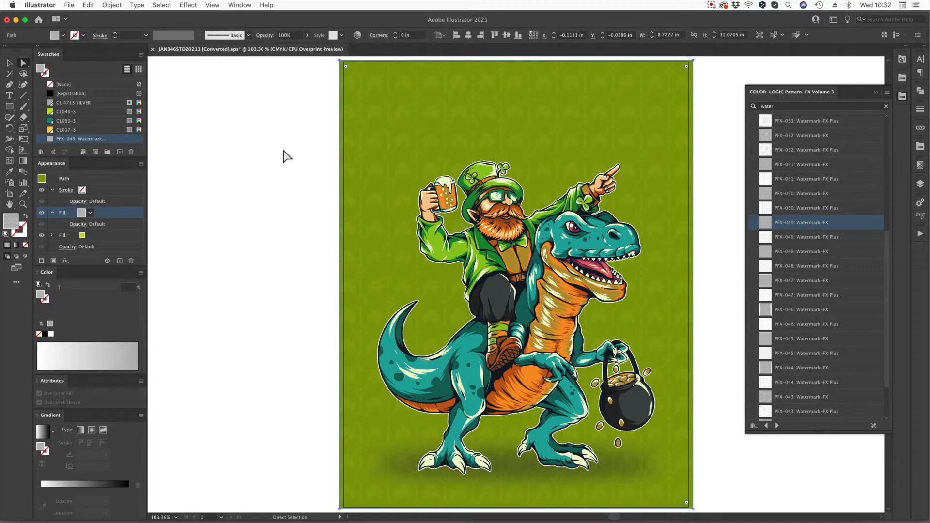
# - Filter the pattern library by "dim" and apply PFX-049: Dimensional-FX to the background's upper fill
pyautogui.click(777, 106)
pyautogui.write('dim')
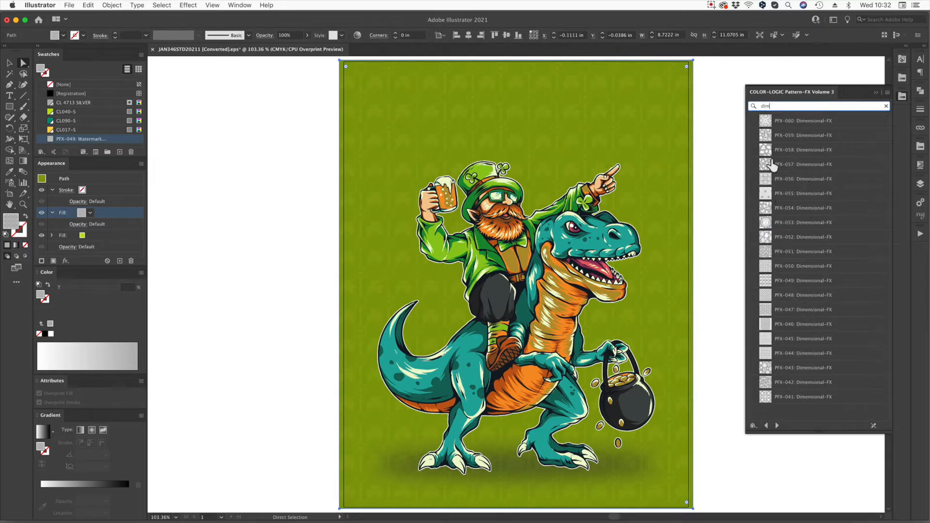
pyautogui.click(779, 285)
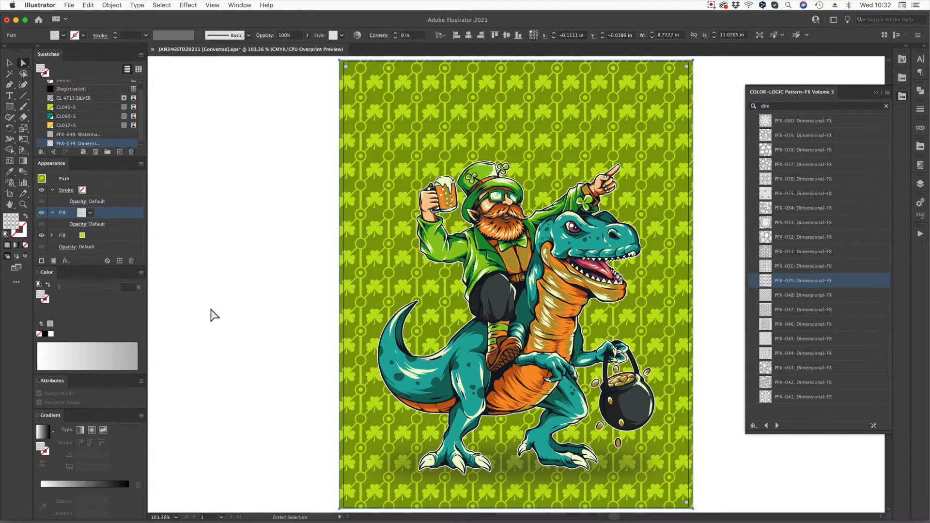
# - Scale the background's shamrock pattern uniformly to -80%, transforming only the pattern and not the rectangle
pyautogui.doubleClick(23, 128)
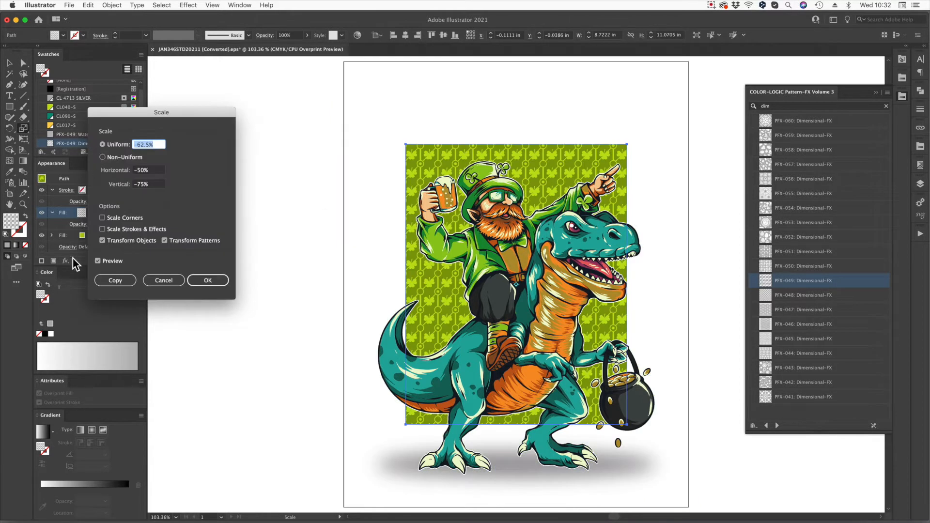
pyautogui.click(118, 242)
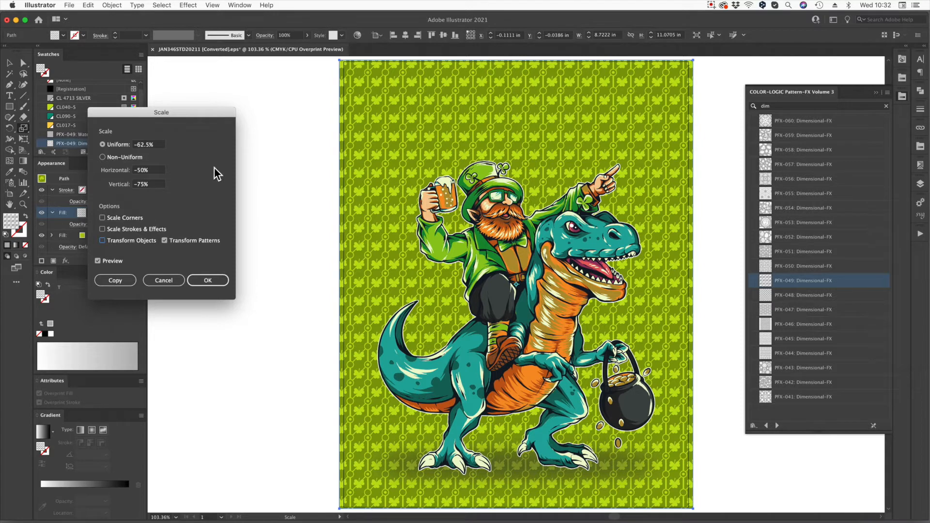
pyautogui.click(153, 145)
pyautogui.write('-80')
pyautogui.press('Tab')
pyautogui.press('Return')
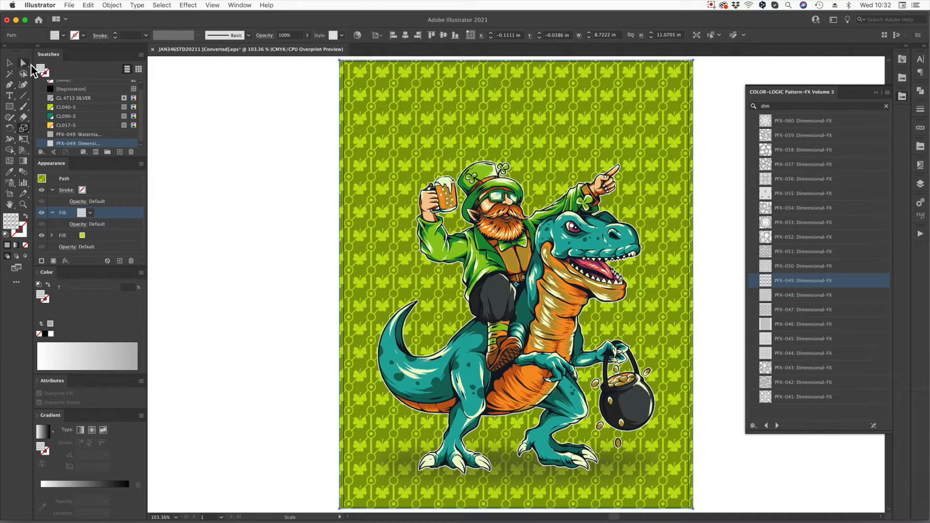
# - Draw a text frame overlapping the artwork's left edge and enter "Happy St. Patricks Days" in it
pyautogui.click(22, 63)
pyautogui.click(243, 196)
pyautogui.click(9, 96)
pyautogui.moveTo(211, 190); pyautogui.dragTo(513, 311)
pyautogui.write('Happy St')
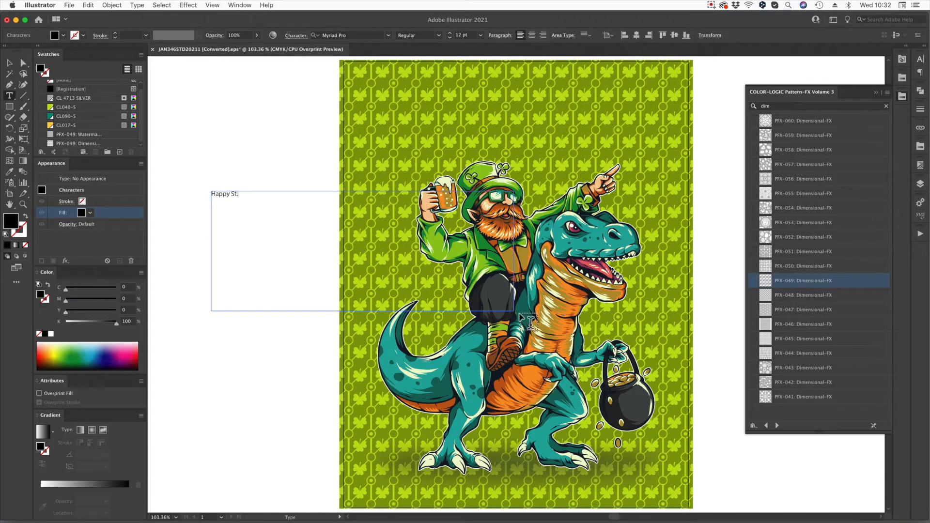
pyautogui.write('. Patricks Days')
# - Format the whole heading text at 70 pt in the Amador font
pyautogui.press('super+a')
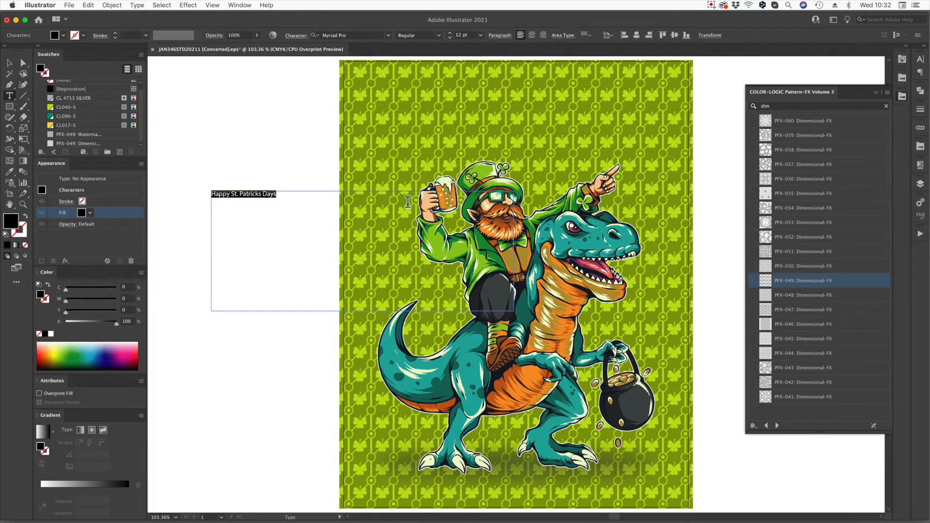
pyautogui.click(466, 35)
pyautogui.write('70')
pyautogui.press('Return')
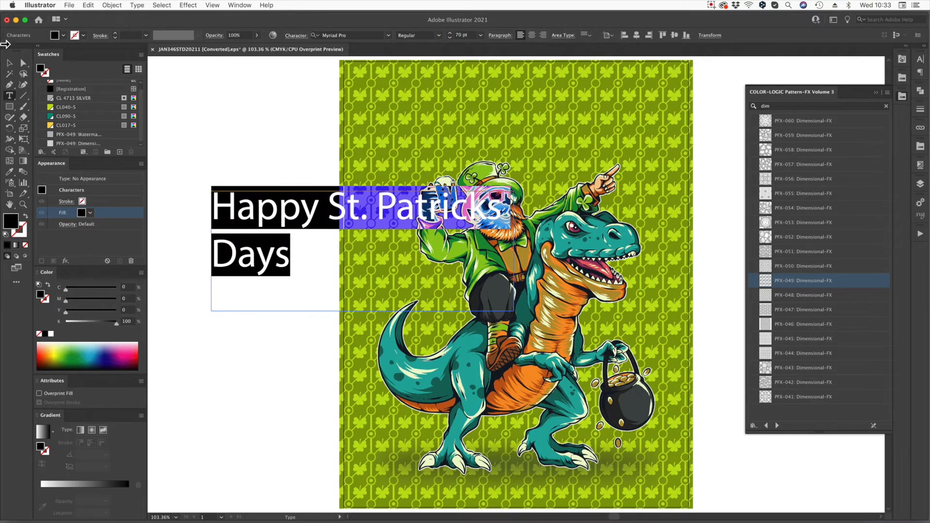
pyautogui.click(389, 36)
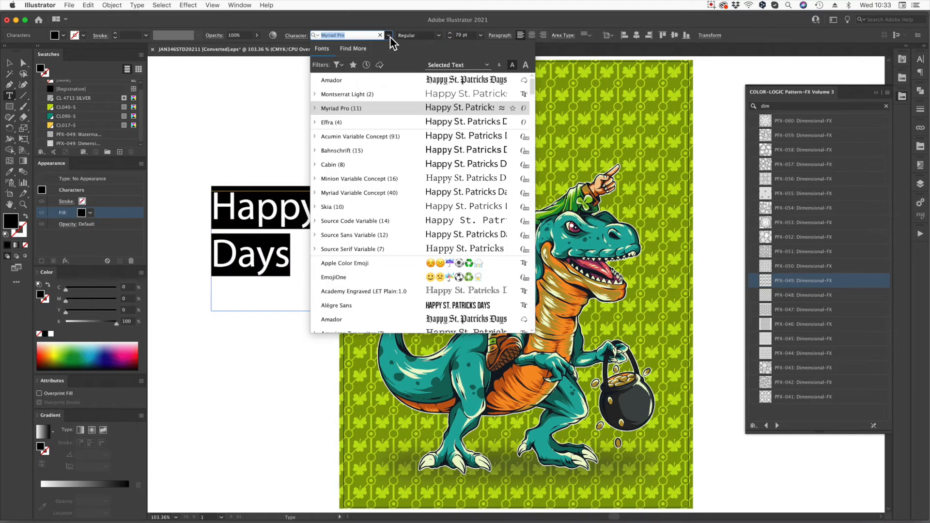
pyautogui.click(338, 82)
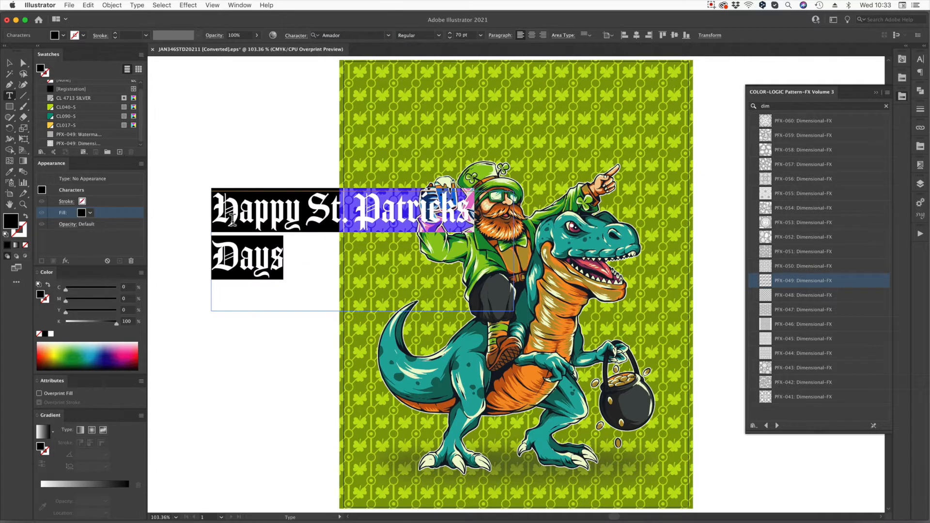
pyautogui.click(233, 220)
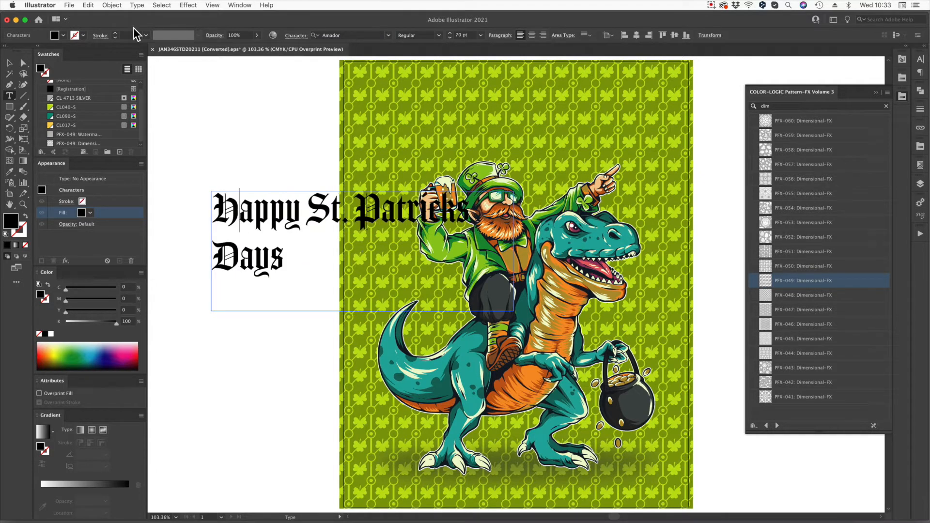
# - Fit the heading on one line across the top of the artwork, above the leprechaun, and reduce it to 58 pt
pyautogui.click(9, 62)
pyautogui.moveTo(518, 254); pyautogui.dragTo(713, 254)
pyautogui.moveTo(359, 211); pyautogui.dragTo(517, 114)
pyautogui.press('super+shift+comma')
pyautogui.press('super+shift+comma')
pyautogui.press('super+shift+comma')
pyautogui.press('super+shift+comma')
pyautogui.press('super+shift+comma')
pyautogui.press('super+shift+comma')
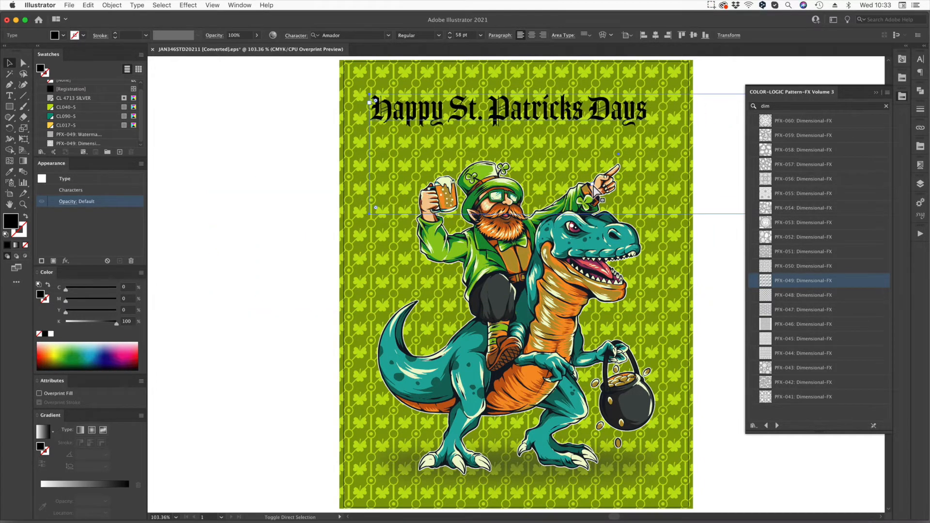
pyautogui.click(877, 94)
# - Duplicate the heading with a zero-distance Move copy and set the copy's fill to white with K at 0%
pyautogui.press('Return')
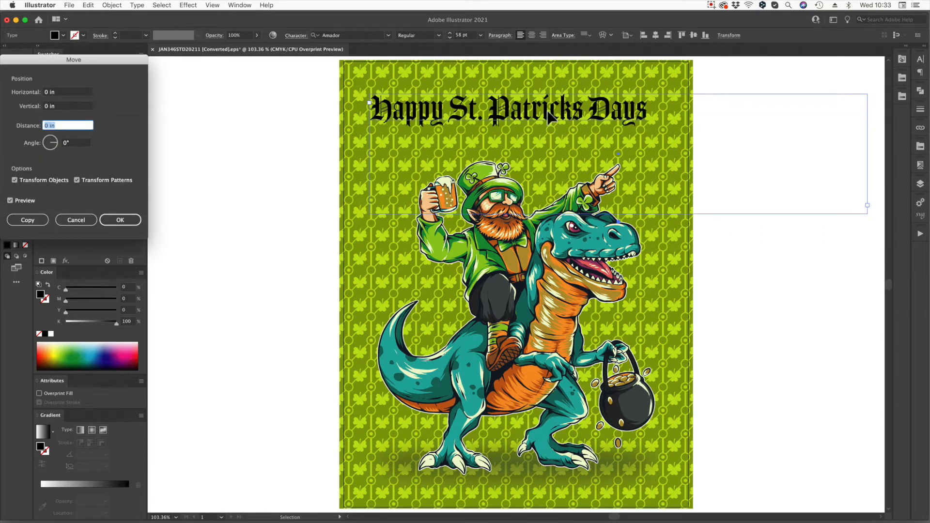
pyautogui.click(35, 220)
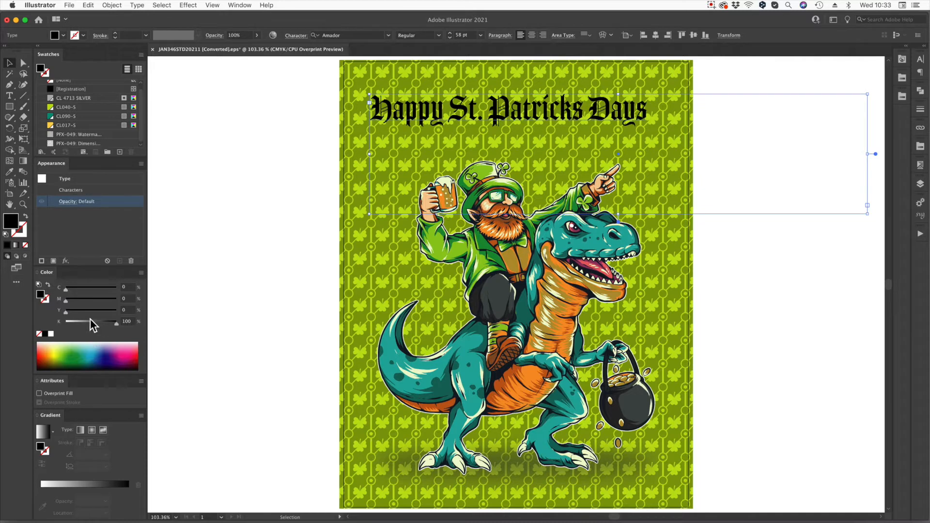
pyautogui.moveTo(94, 319); pyautogui.dragTo(55, 325)
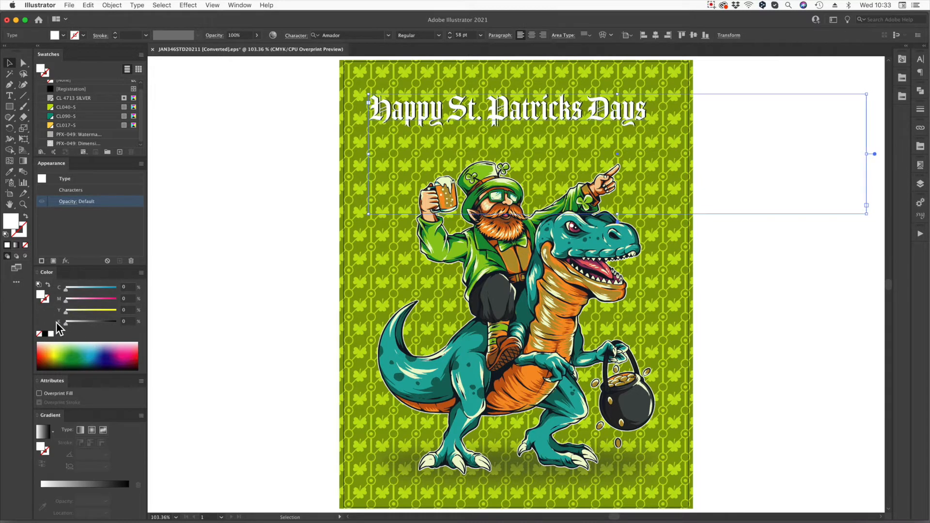
pyautogui.click(198, 266)
pyautogui.click(505, 112)
pyautogui.press('super+z')
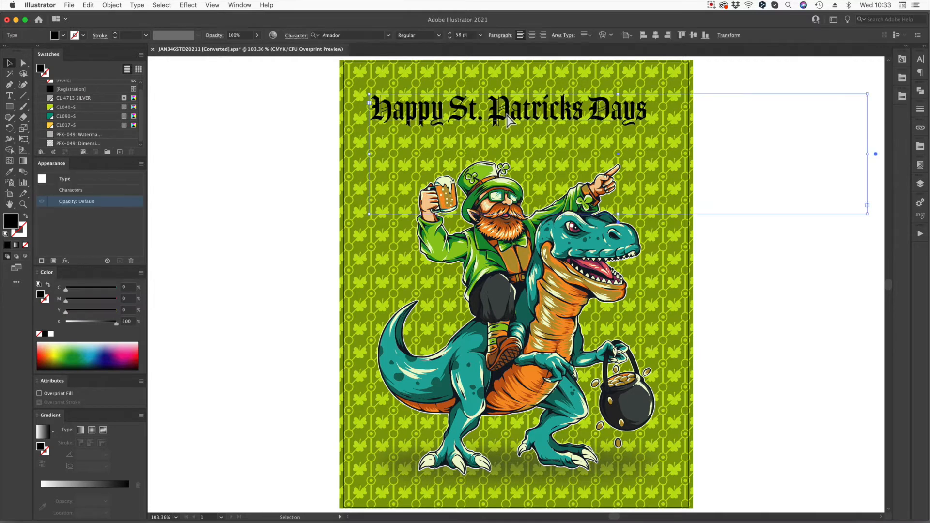
# - Nudge the white heading and its black shadow copy slightly to the right to centre them across the page
pyautogui.press('super+a')
pyautogui.press('Right')
pyautogui.press('Right')
pyautogui.press('Right')
pyautogui.press('Right')
pyautogui.press('Right')
pyautogui.press('Right')
pyautogui.press('Right')
pyautogui.press('Right')
pyautogui.press('Right')
pyautogui.press('Right')
pyautogui.press('Right')
pyautogui.click(235, 189)
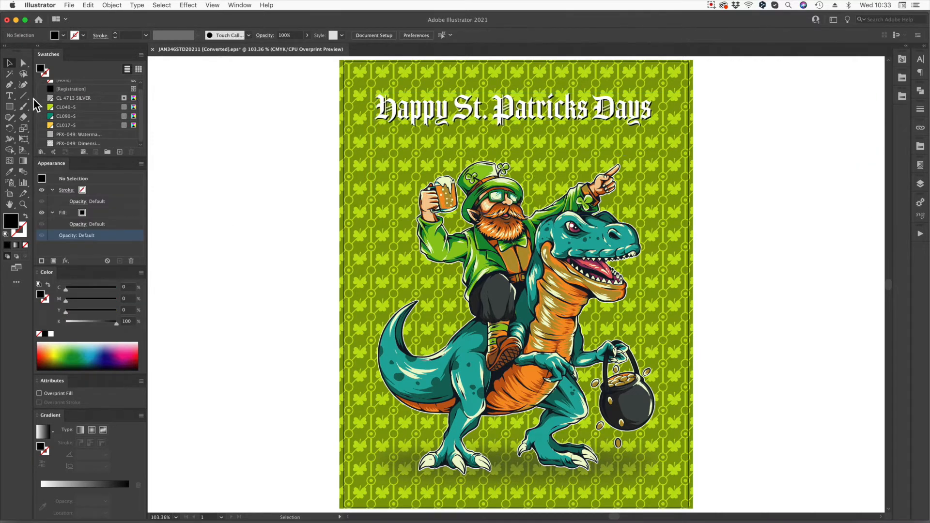
# - Start a second text frame below the heading's level with the word "Go" and set its font to Montserrat Light
pyautogui.click(11, 96)
pyautogui.moveTo(237, 152); pyautogui.dragTo(529, 237)
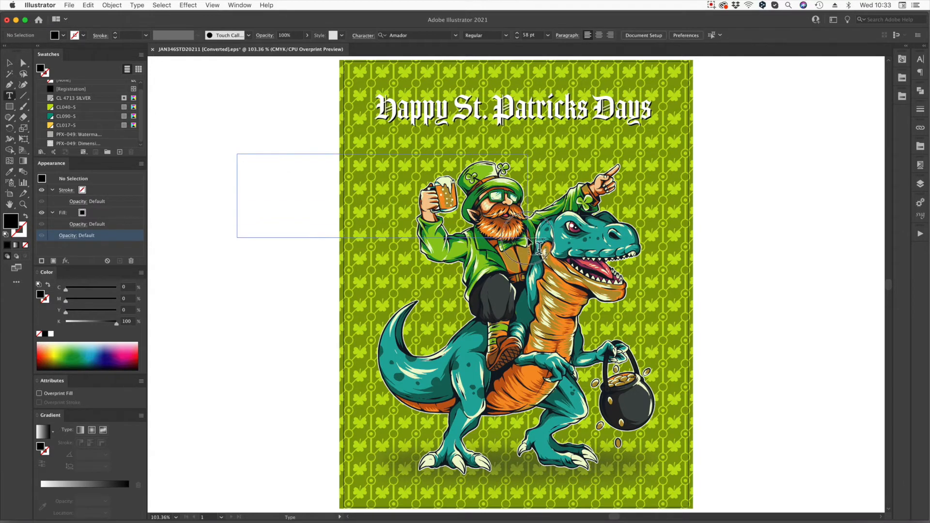
pyautogui.write('Go')
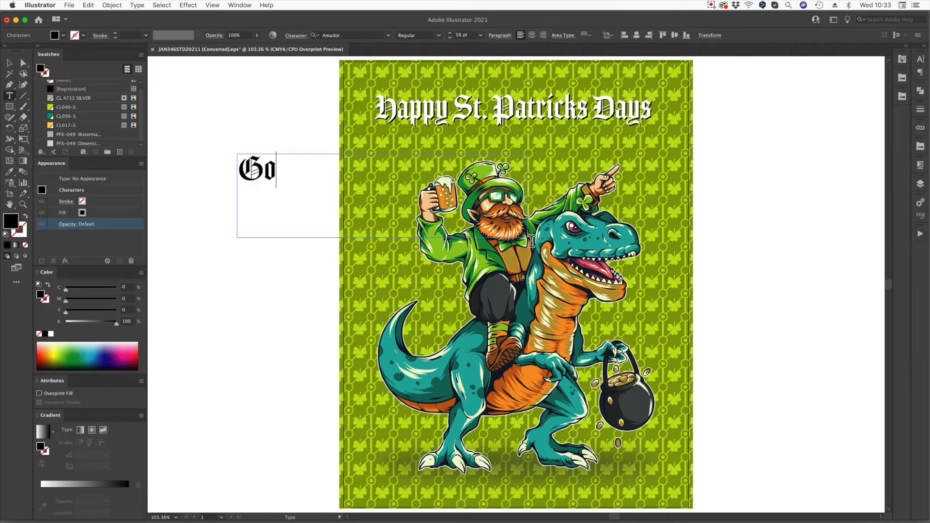
pyautogui.press('super+a')
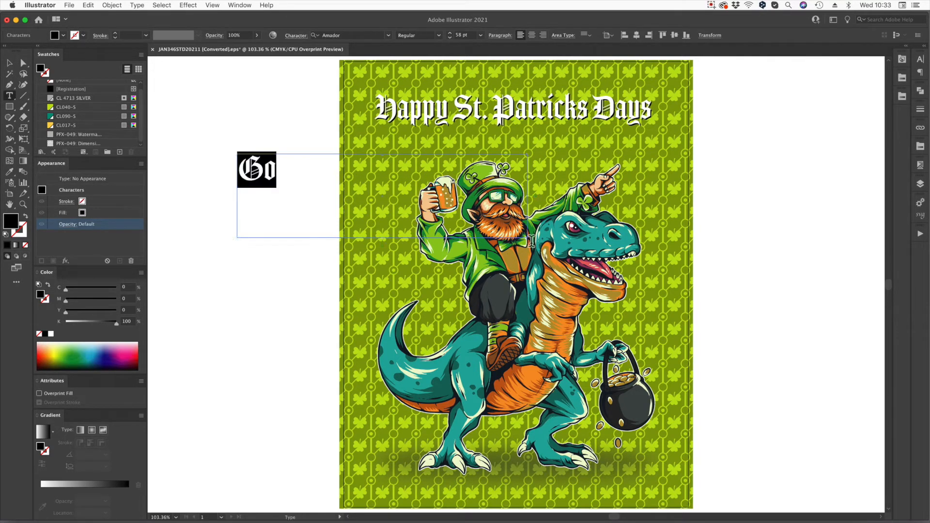
pyautogui.click(389, 36)
pyautogui.click(380, 100)
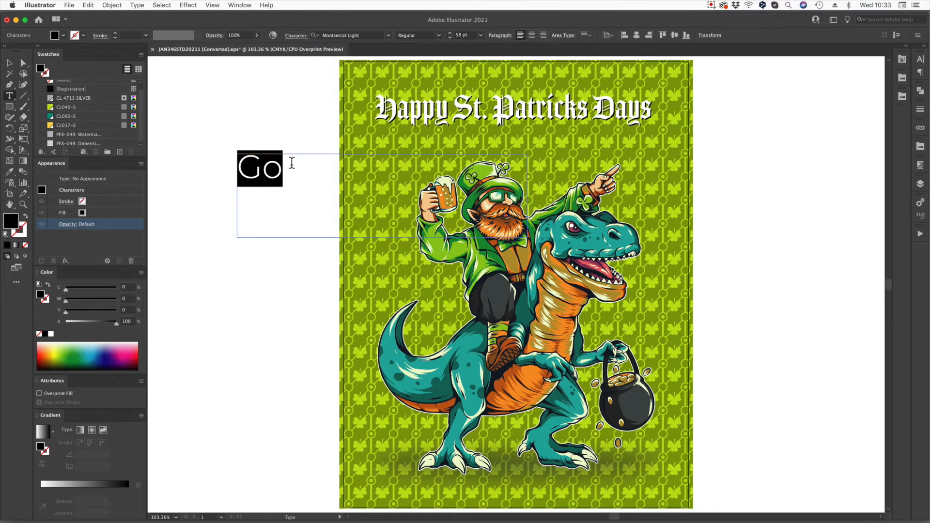
# - Complete the second text as “Go forth my trusty steed” and enclose it in quotation marks
pyautogui.click(296, 174)
pyautogui.write('forth')
pyautogui.write(' my gtrusty')
pyautogui.write(' steed')
pyautogui.click(256, 209)
pyautogui.press('BackSpace')
pyautogui.click(239, 168)
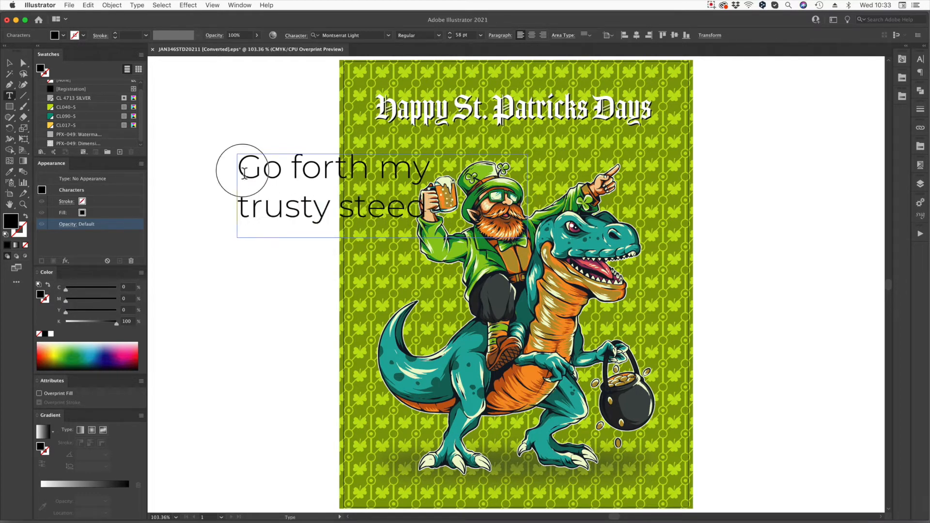
pyautogui.write('“')
pyautogui.press('Down')
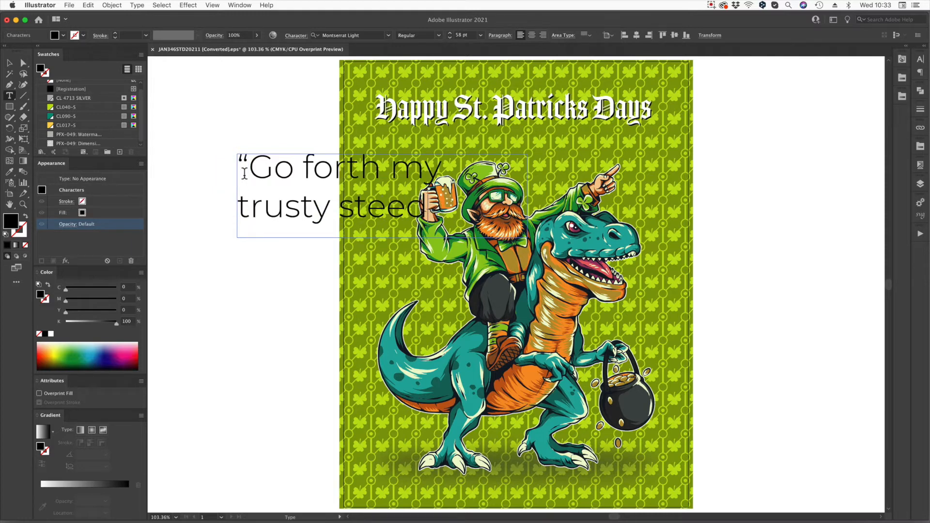
# - Shrink the quote text to fit on one line and place it directly beneath the heading
pyautogui.press('super+a')
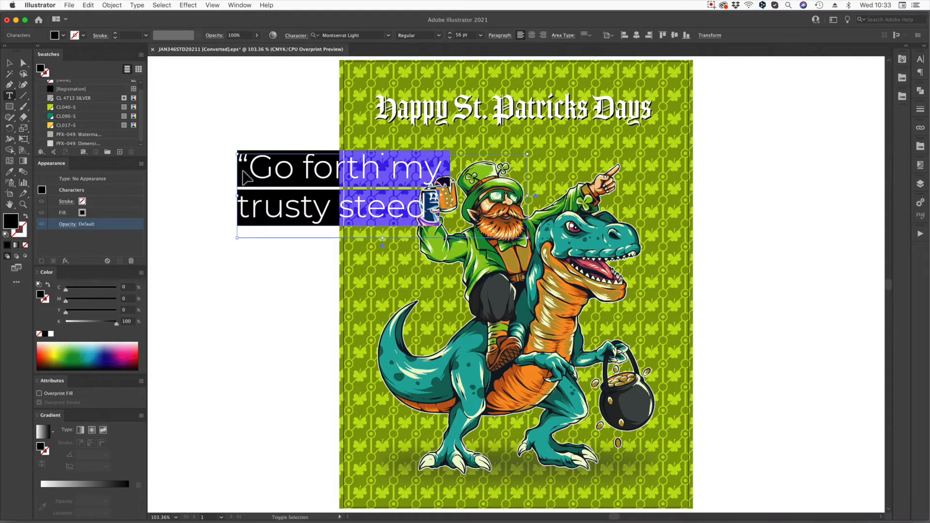
pyautogui.press('super+shift+comma')
pyautogui.press('super+shift+comma')
pyautogui.press('super+shift+comma')
pyautogui.press('super+shift+comma')
pyautogui.press('super+shift+comma')
pyautogui.press('super+shift+comma')
pyautogui.press('super+shift+comma')
pyautogui.press('super+shift+comma')
pyautogui.press('super+shift+comma')
pyautogui.press('super+shift+comma')
pyautogui.press('super+shift+comma')
pyautogui.press('super+shift+comma')
pyautogui.click(23, 63)
pyautogui.moveTo(260, 170); pyautogui.dragTo(450, 142)
pyautogui.click(228, 199)
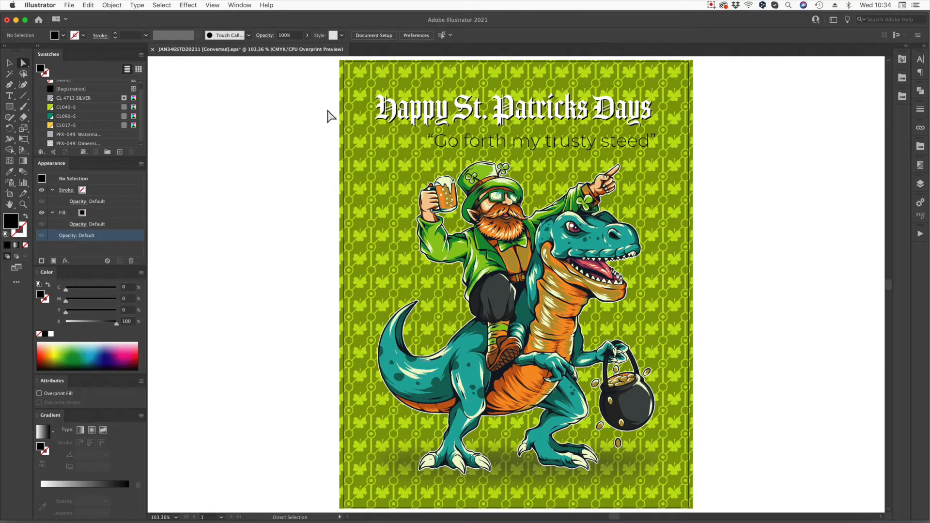
# - Filter the pattern library by "water" and apply PFX-049: Watermark-FX to the background rectangle's upper fill
pyautogui.click(379, 161)
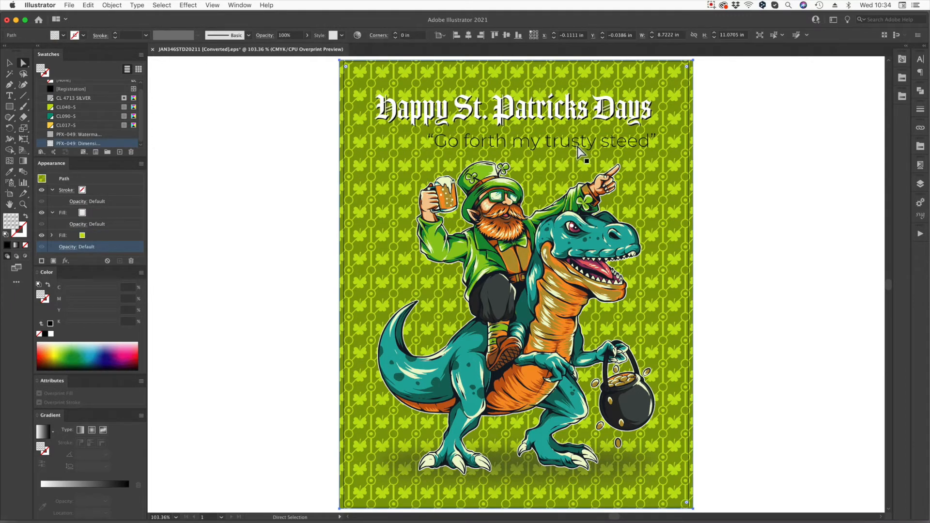
pyautogui.click(116, 213)
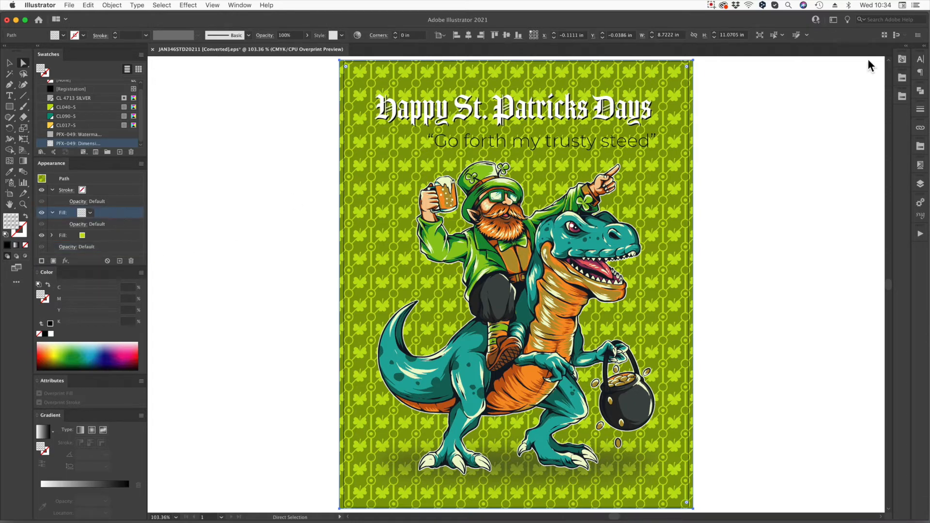
pyautogui.click(902, 96)
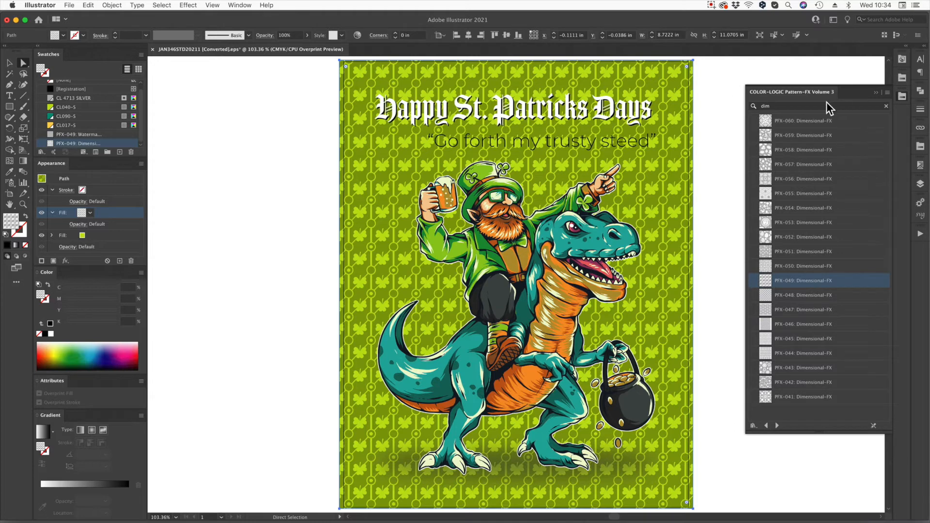
pyautogui.click(810, 112)
pyautogui.write('water')
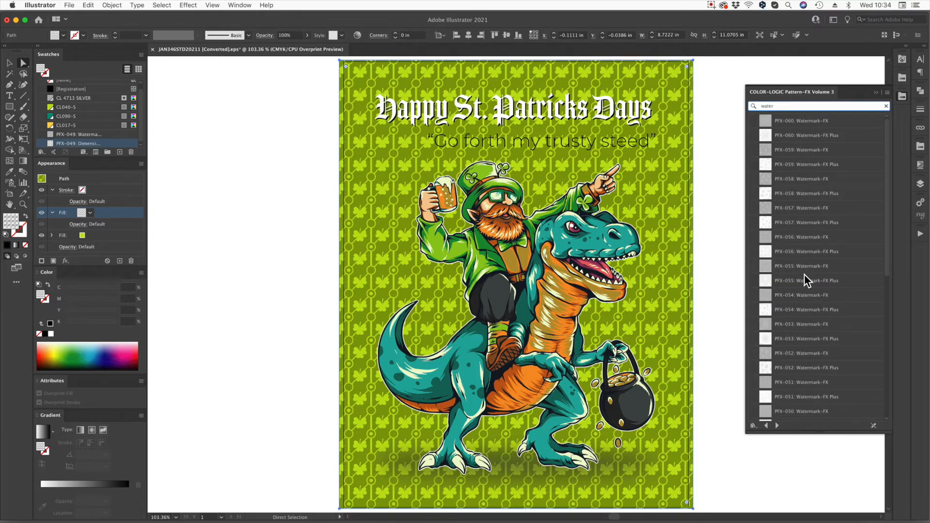
pyautogui.scroll(-5, 810, 309)
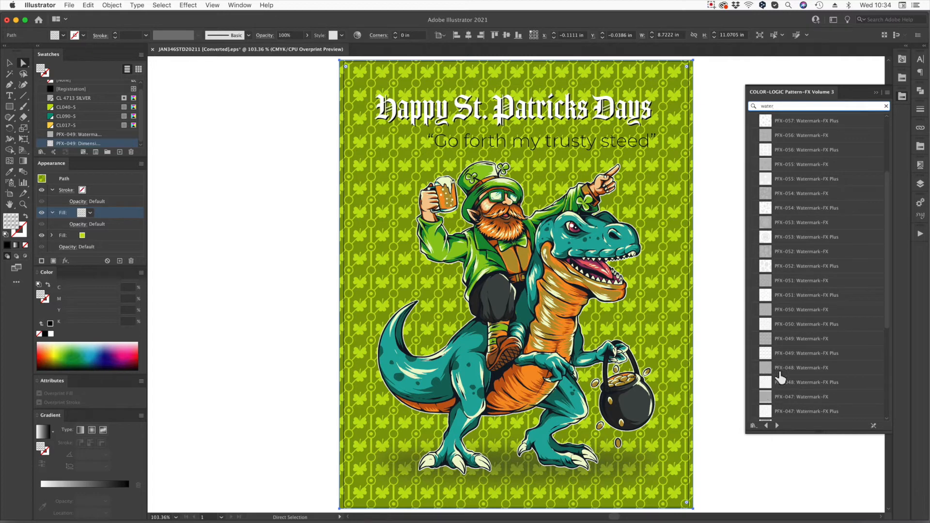
pyautogui.click(769, 339)
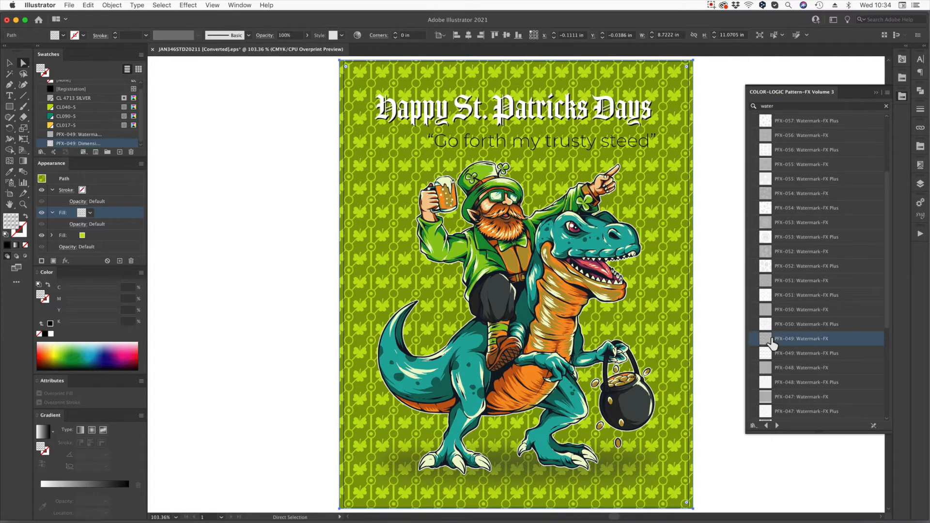
# - Preview the CL 4713 SILVER separation on its own and restore the display of all plates
pyautogui.click(205, 232)
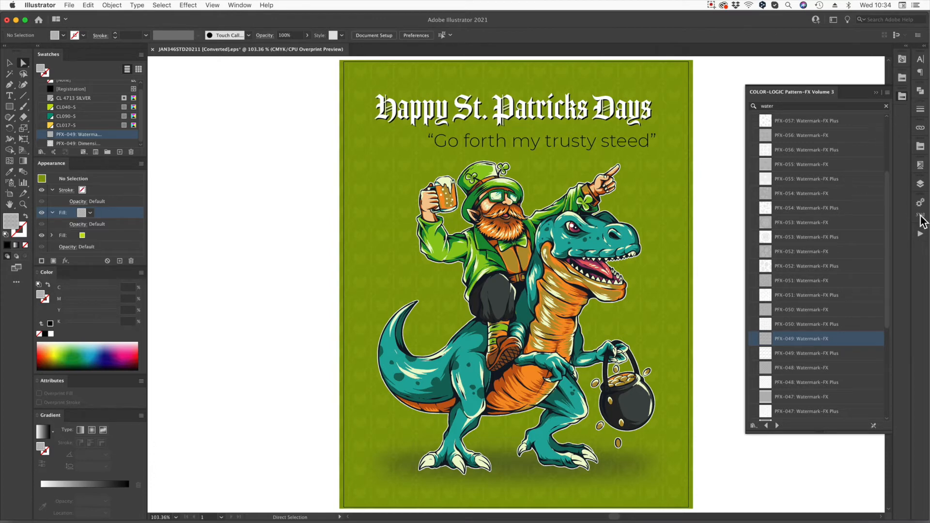
pyautogui.click(876, 94)
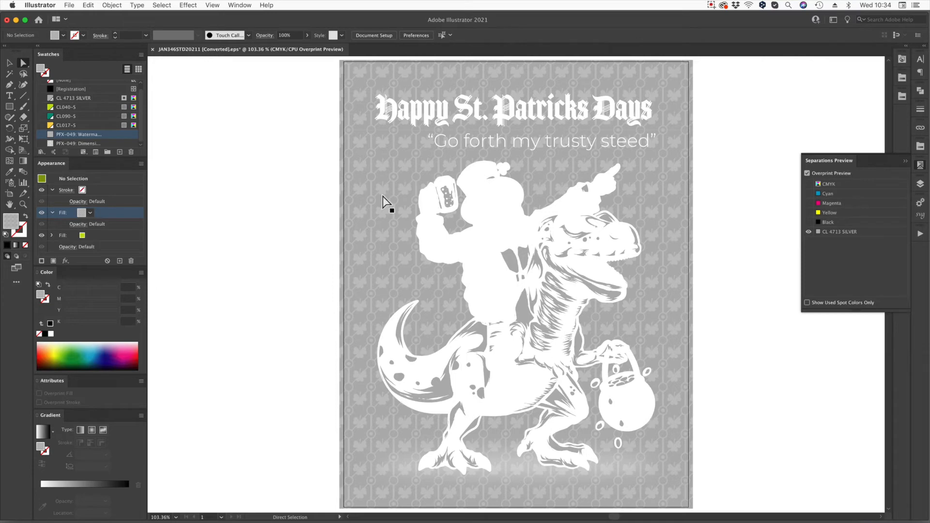
pyautogui.click(808, 184)
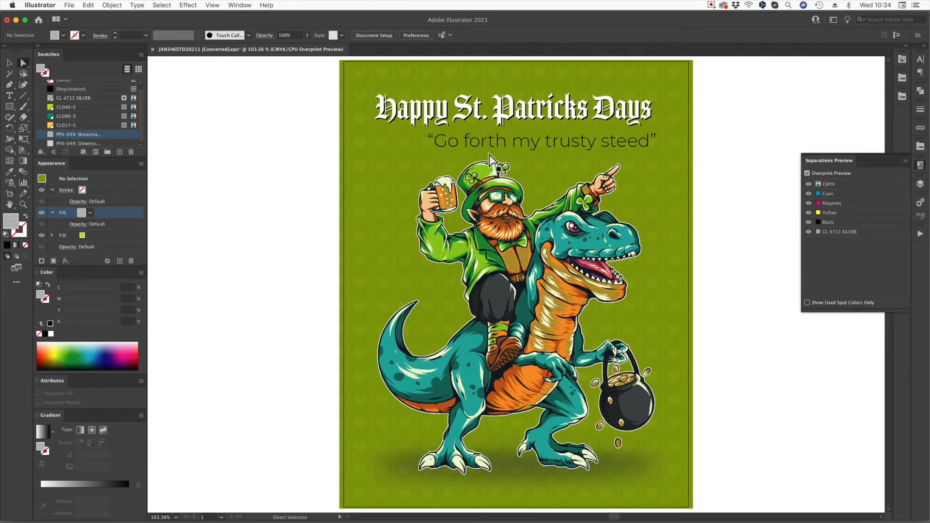
# - Reduce the quote to 28 pt, aligned beneath the heading's right end, and give it a white fill
pyautogui.click(558, 143)
pyautogui.press('super+shift+comma')
pyautogui.press('super+shift+comma')
pyautogui.moveTo(604, 143); pyautogui.dragTo(626, 145)
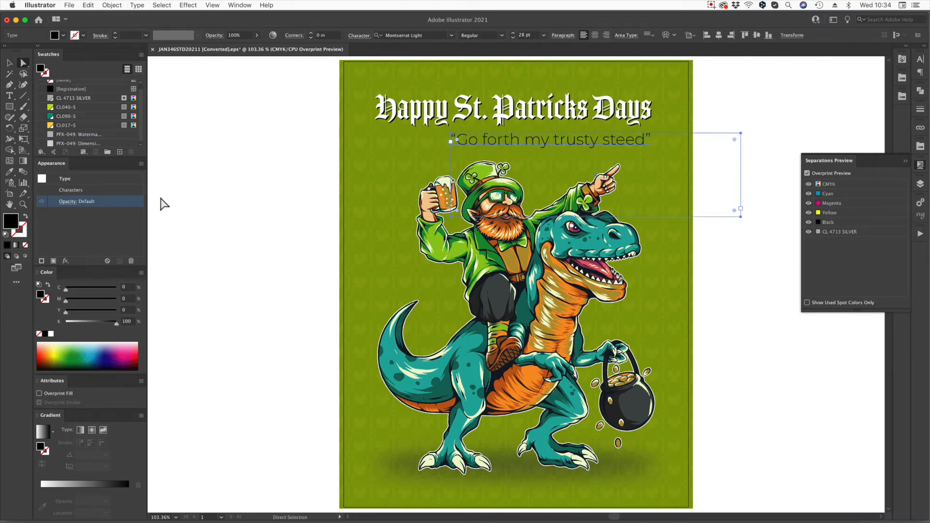
pyautogui.click(51, 334)
pyautogui.click(307, 208)
# - Set the heading's black shadow copy to overprint its fill and place the white heading back in front of it
pyautogui.click(490, 107)
pyautogui.press('d')
pyautogui.click(56, 393)
pyautogui.click(233, 354)
pyautogui.press('super+f')
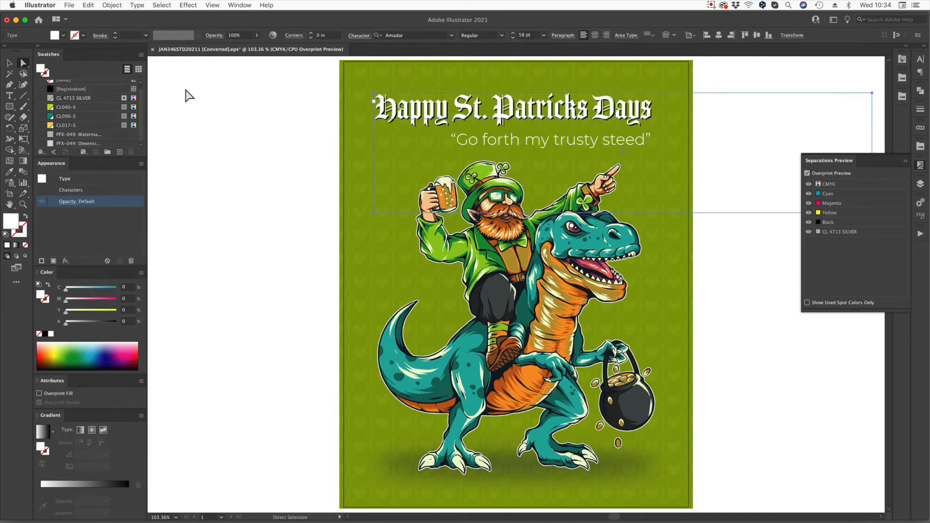
pyautogui.click(189, 96)
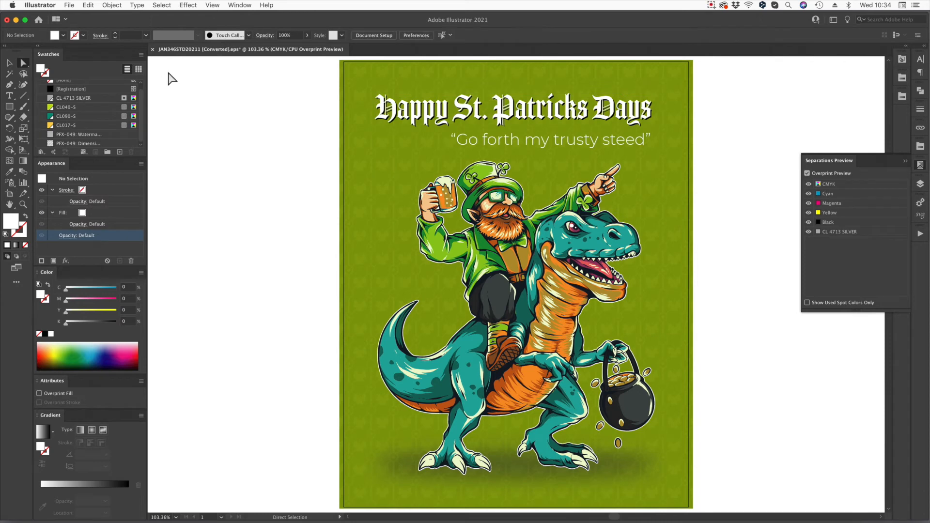
# - Save the artwork to the Desktop in Adobe PDF format as St Patricks.pdf, using the PDF/X-3:2002 preset with Illustrator editing capabilities preserved
pyautogui.click(71, 5)
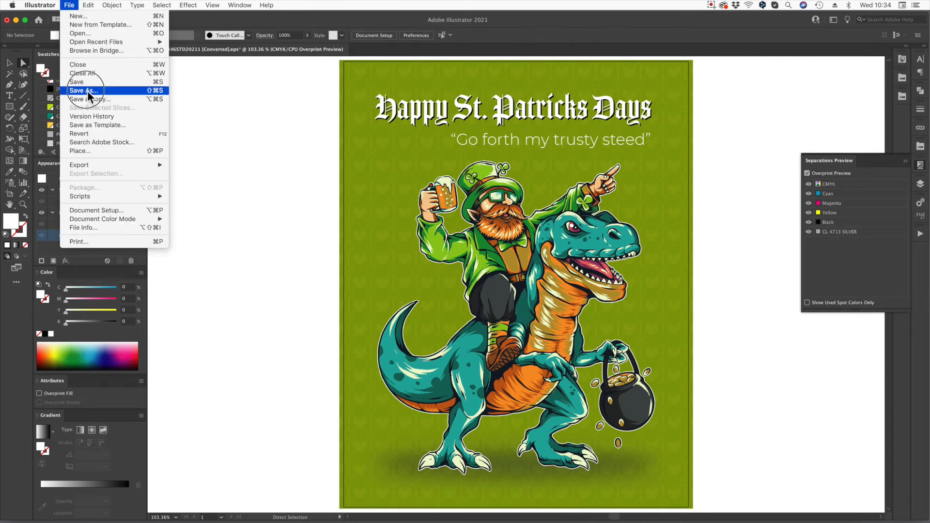
pyautogui.click(87, 91)
pyautogui.click(463, 300)
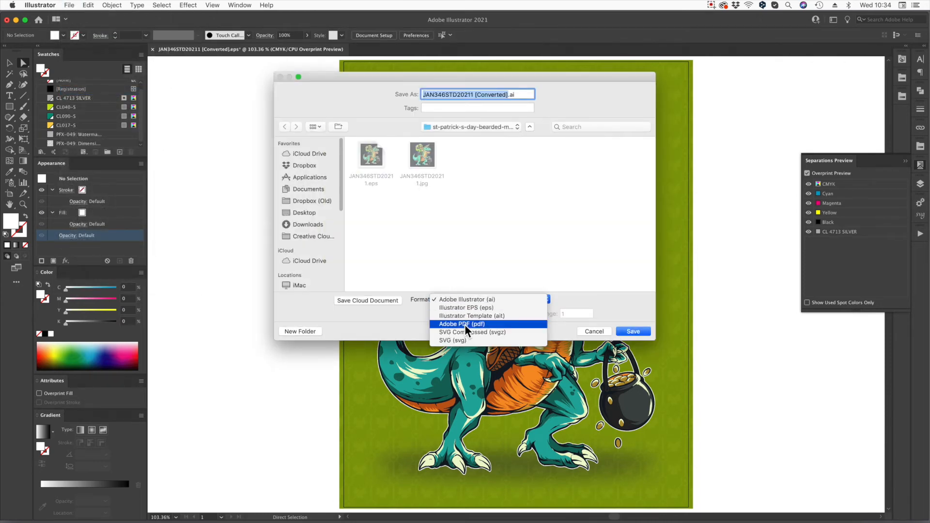
pyautogui.click(464, 324)
pyautogui.write('St Patricks.pdf')
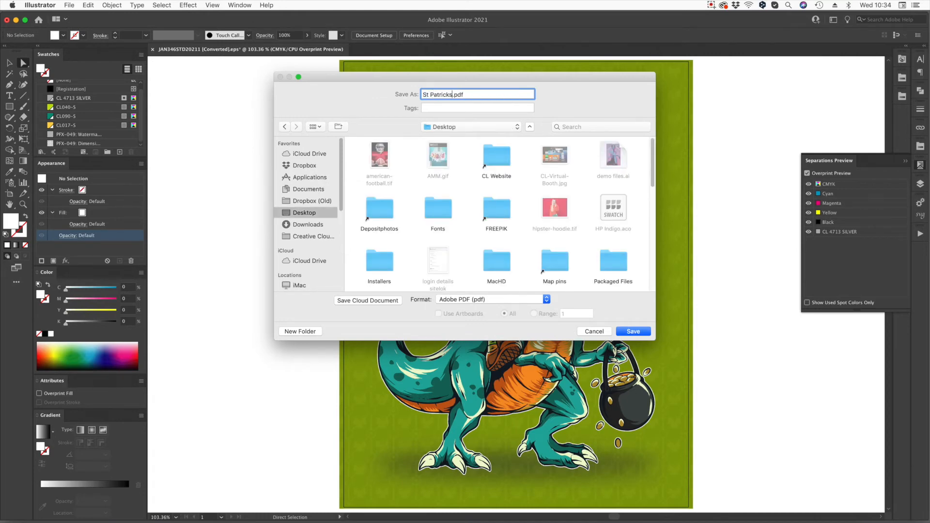
pyautogui.press('Return')
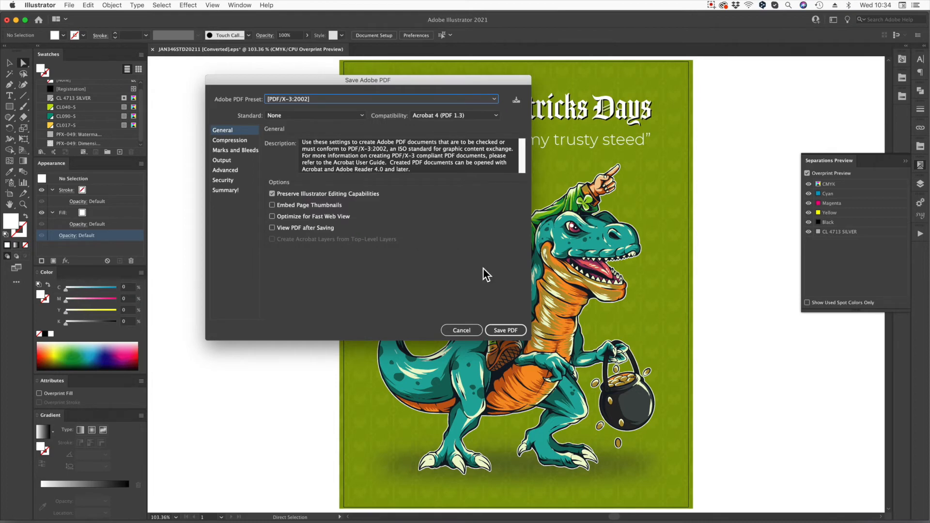
pyautogui.click(516, 332)
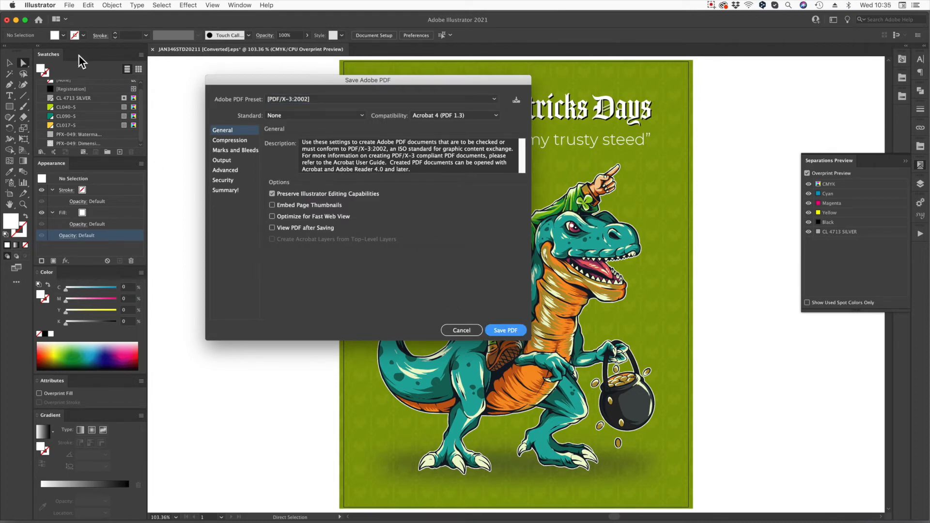
pyautogui.press('Return')
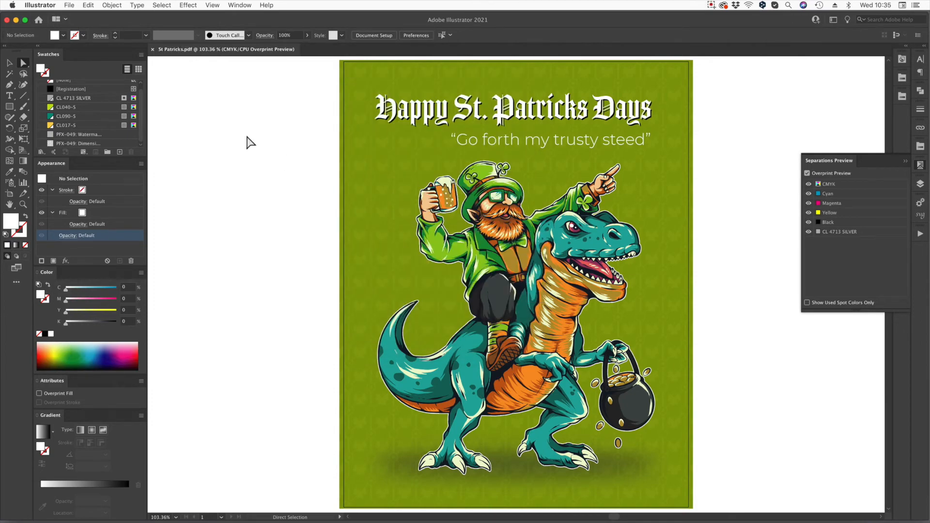
# - Clear the open windows away from the desktop, open St Patricks.pdf in FX-Viewer and examine the metallic effects at different tilts
pyautogui.click(15, 20)
pyautogui.click(738, 330)
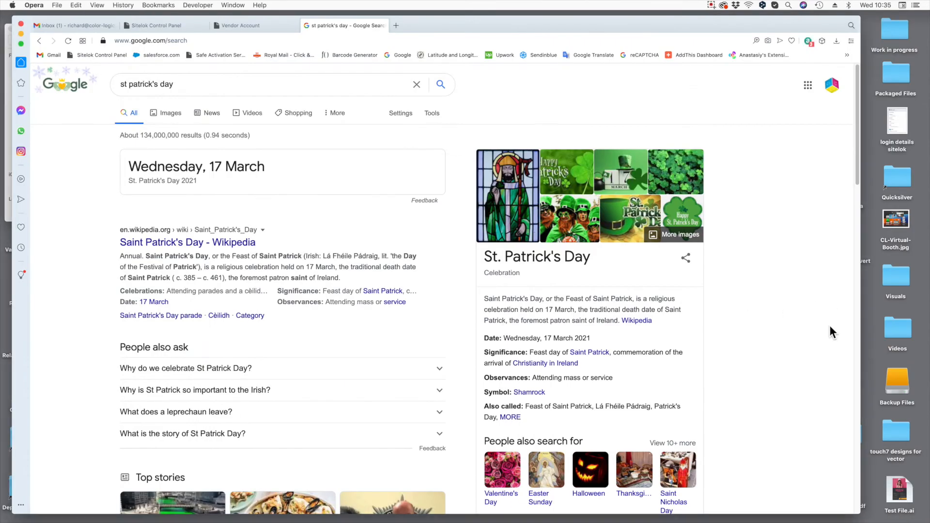
pyautogui.keyDown('alt'); pyautogui.click(868, 327); pyautogui.keyUp('alt')
pyautogui.moveTo(728, 487); pyautogui.dragTo(238, 509)
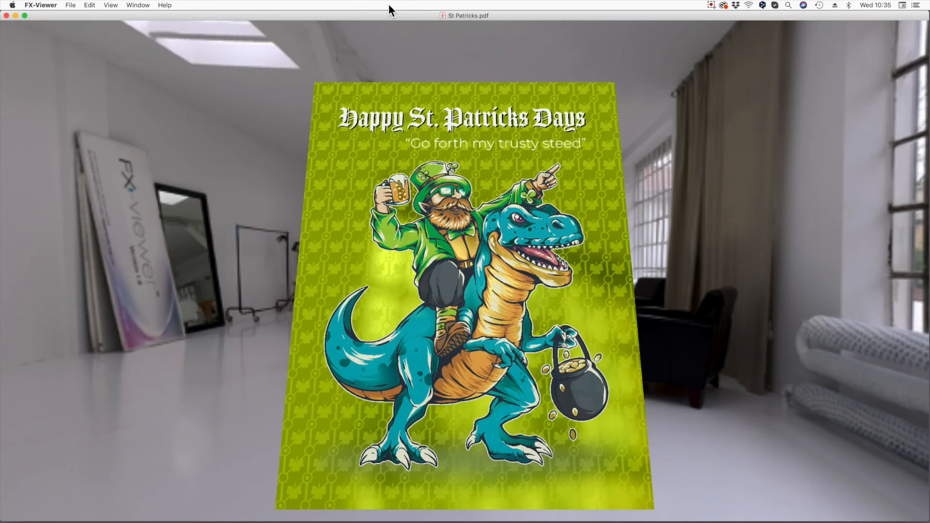
pyautogui.click(470, 290)
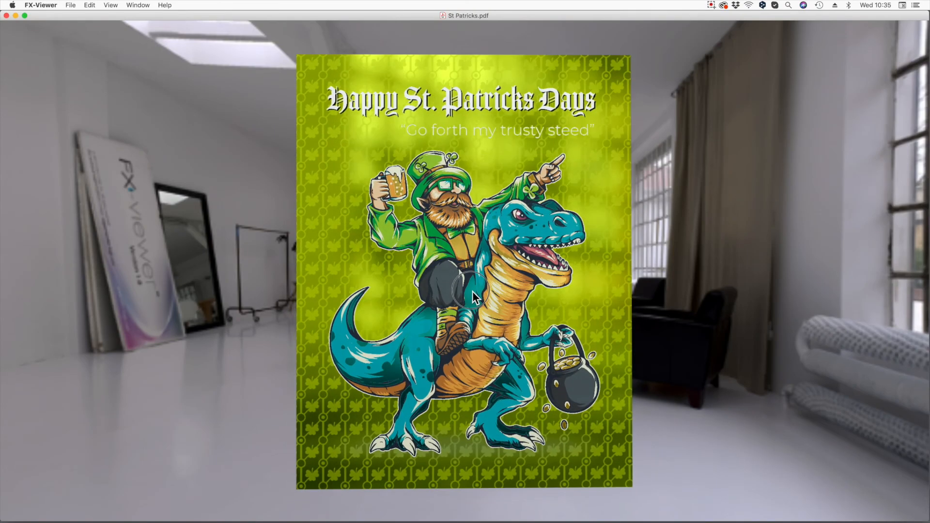